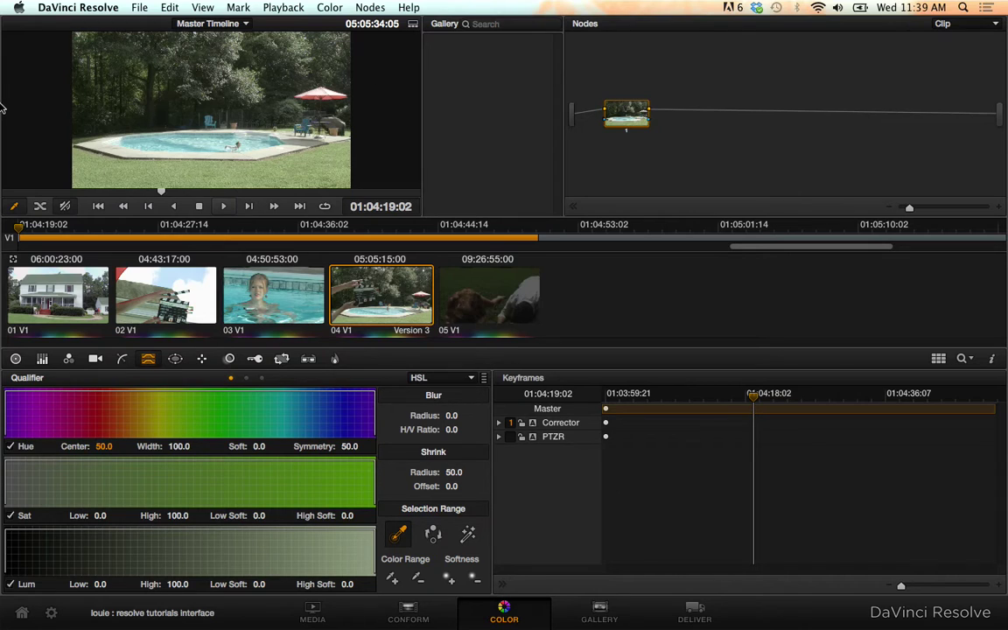
- Briefly enlarge the viewer, glance at QuickTime Player, and return to the normal colour page layout
{"action": "key", "text": "alt+f"}
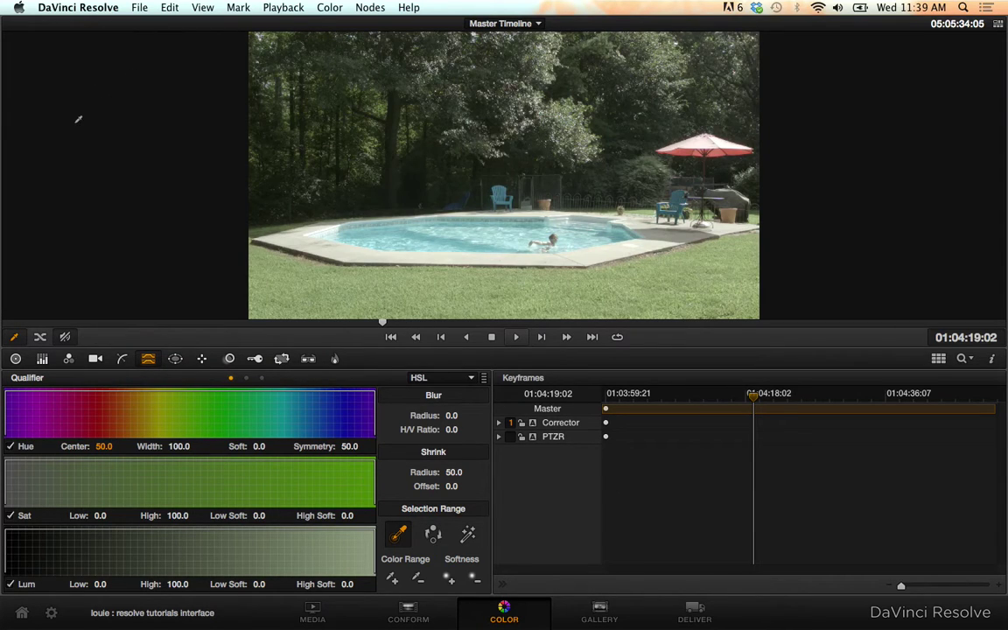
{"action": "key", "text": "super+Tab"}
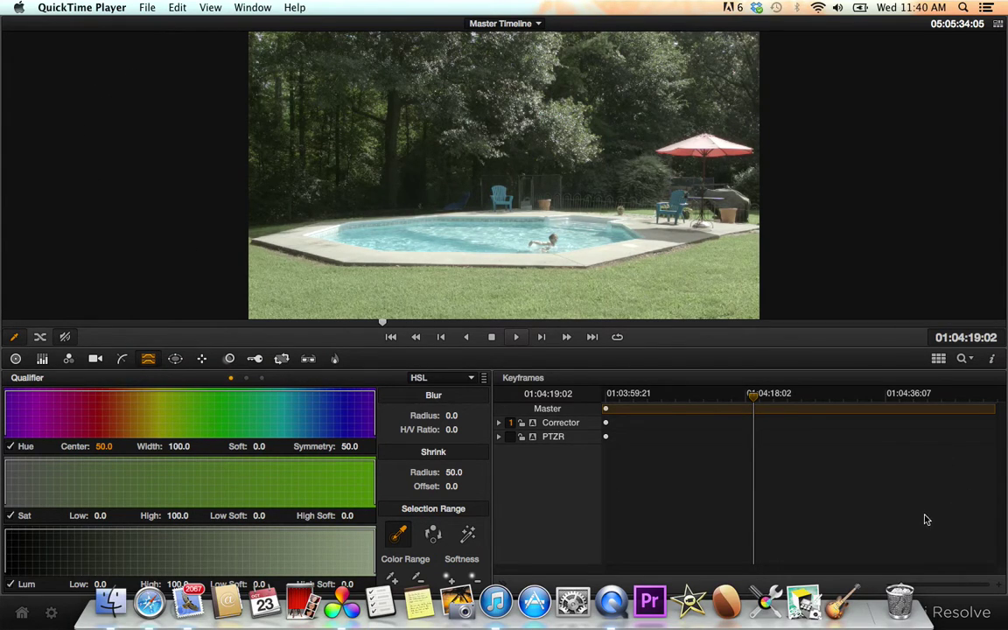
{"action": "key", "text": "super+Tab"}
{"action": "key", "text": "alt+f"}
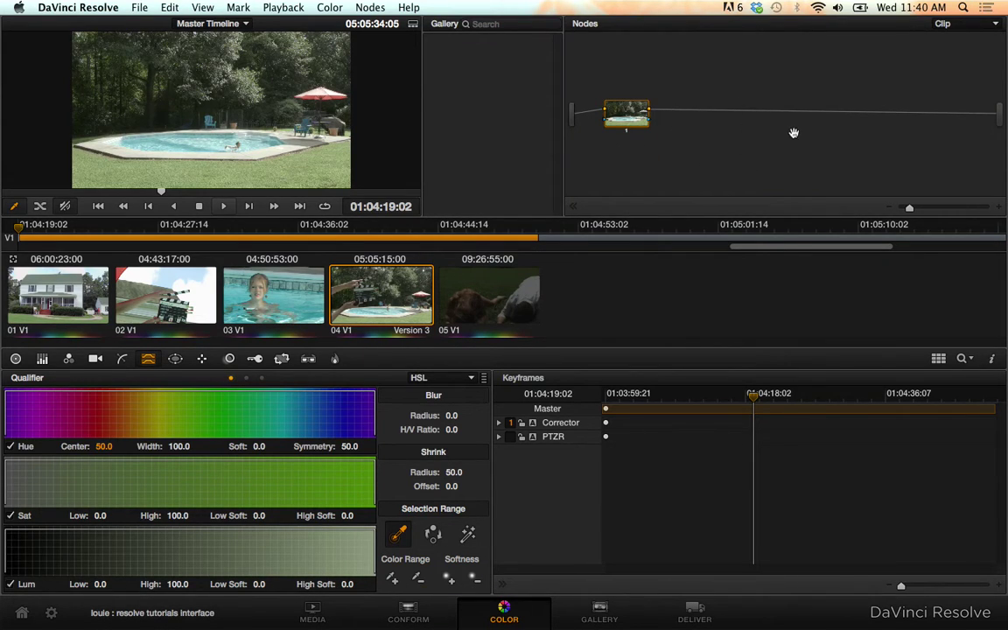
- Add a Key Mixer node to the graph and move it to the right
{"action": "right_click", "coordinate": [714, 148]}
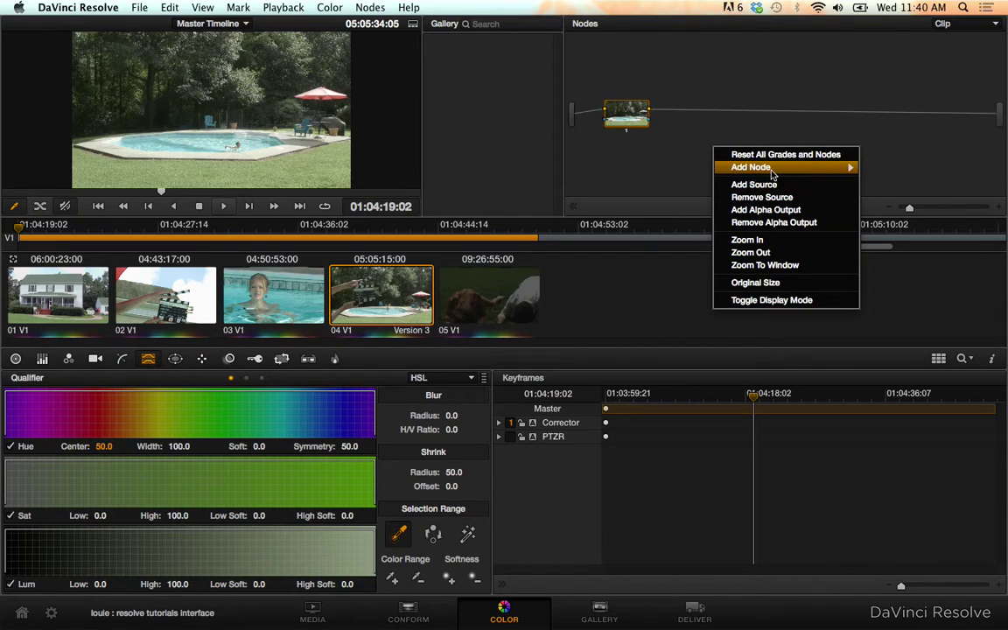
{"action": "mouse_move", "coordinate": [779, 174]}
{"action": "left_click", "coordinate": [901, 208]}
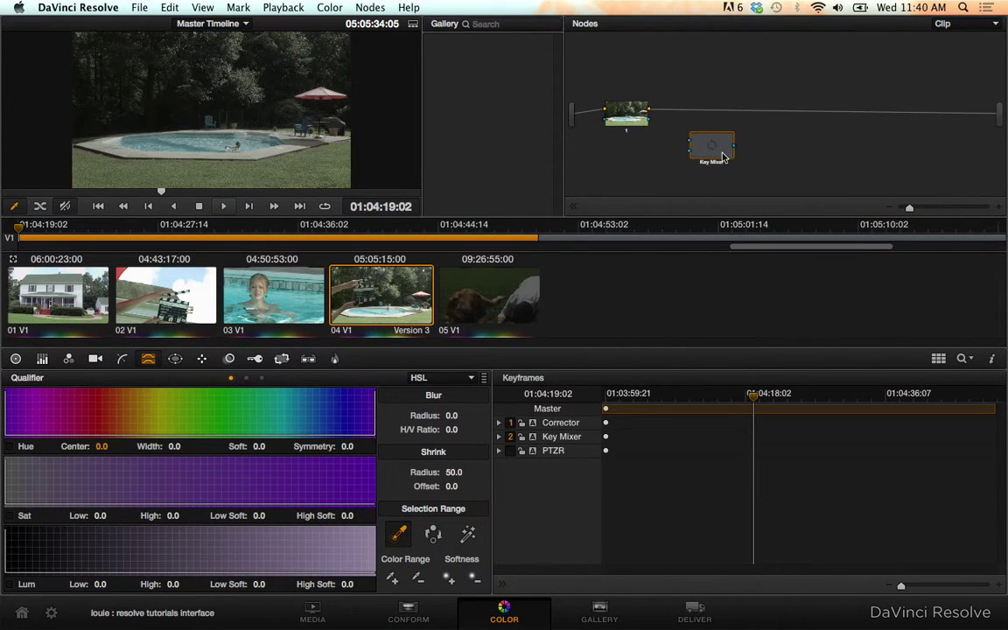
{"action": "left_click_drag", "start_coordinate": [723, 157], "coordinate": [838, 160]}
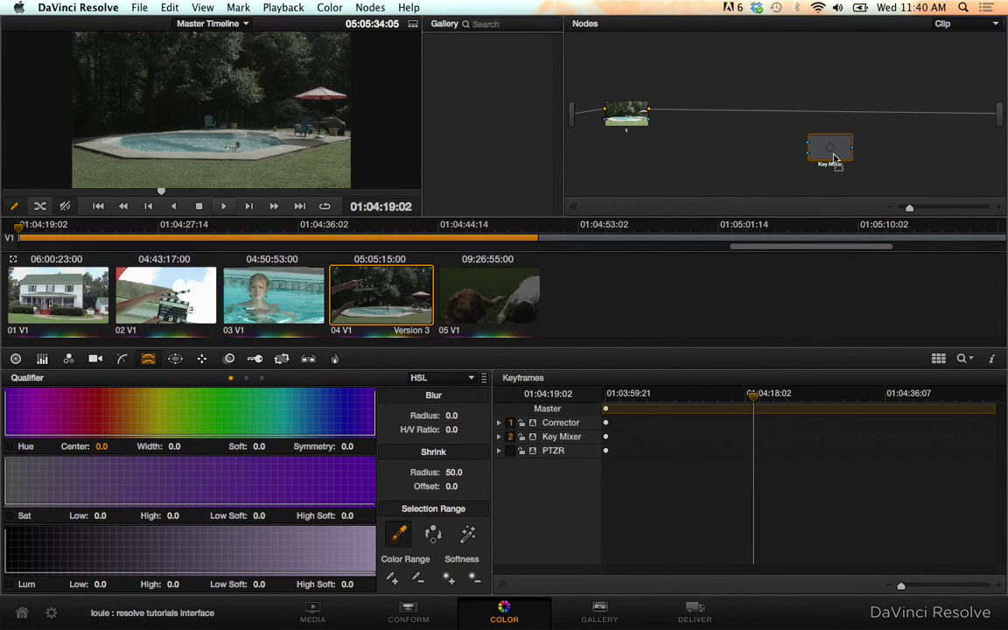
- Add corrector node 3 and rewire the graph so node 1 feeds node 3, which feeds the output
{"action": "right_click", "coordinate": [859, 82]}
{"action": "mouse_move", "coordinate": [924, 99]}
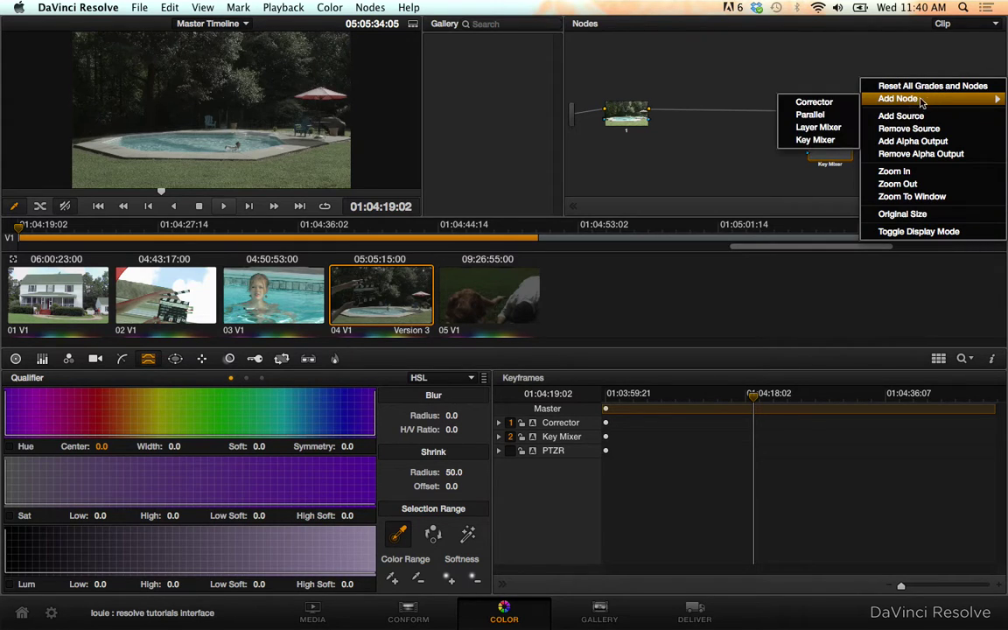
{"action": "left_click", "coordinate": [752, 93]}
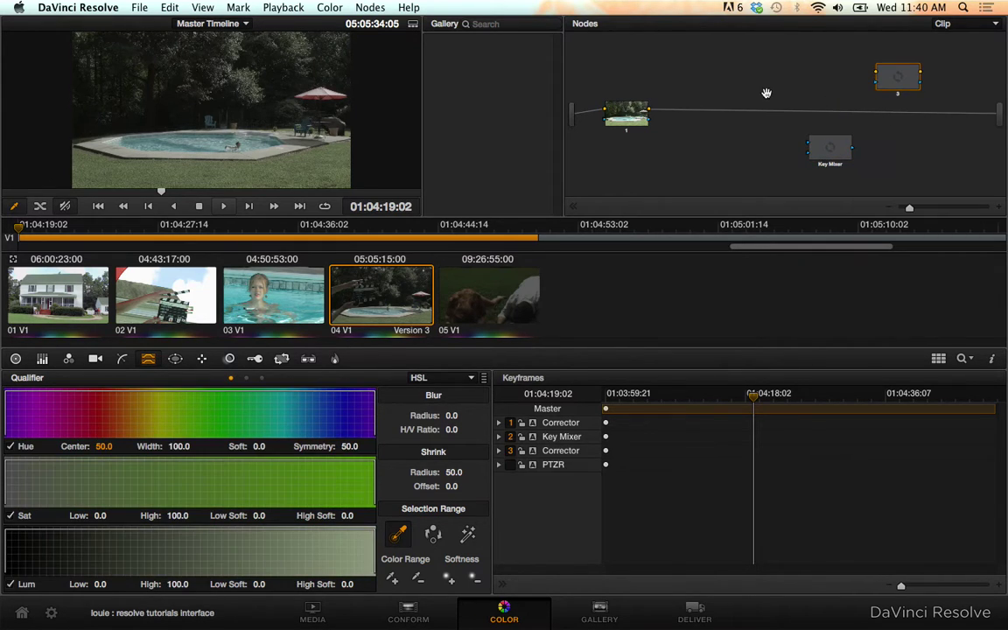
{"action": "left_click", "coordinate": [896, 118]}
{"action": "key", "text": "Delete"}
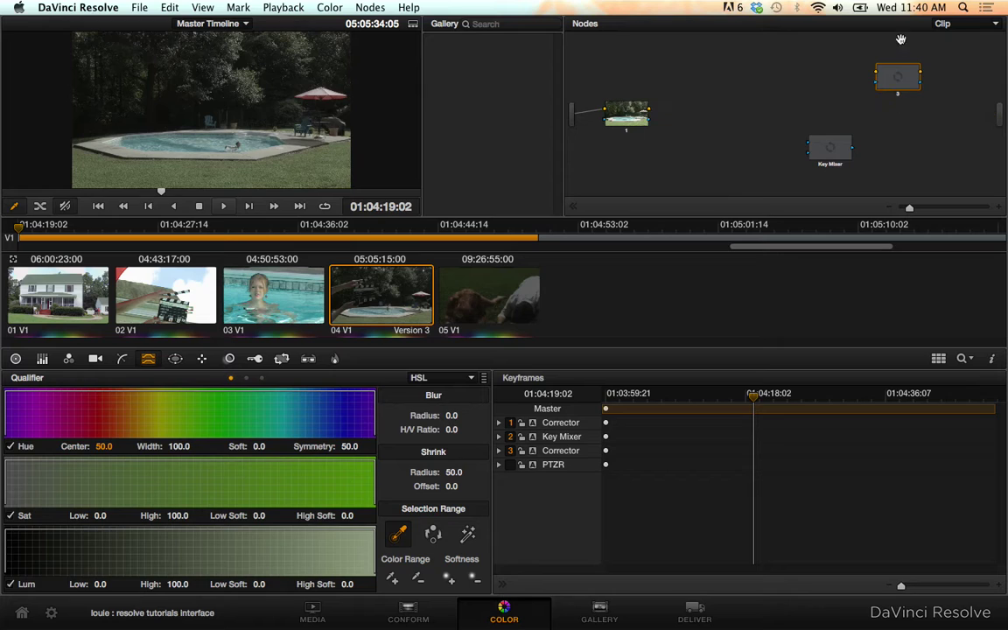
{"action": "left_click_drag", "start_coordinate": [906, 80], "coordinate": [910, 120]}
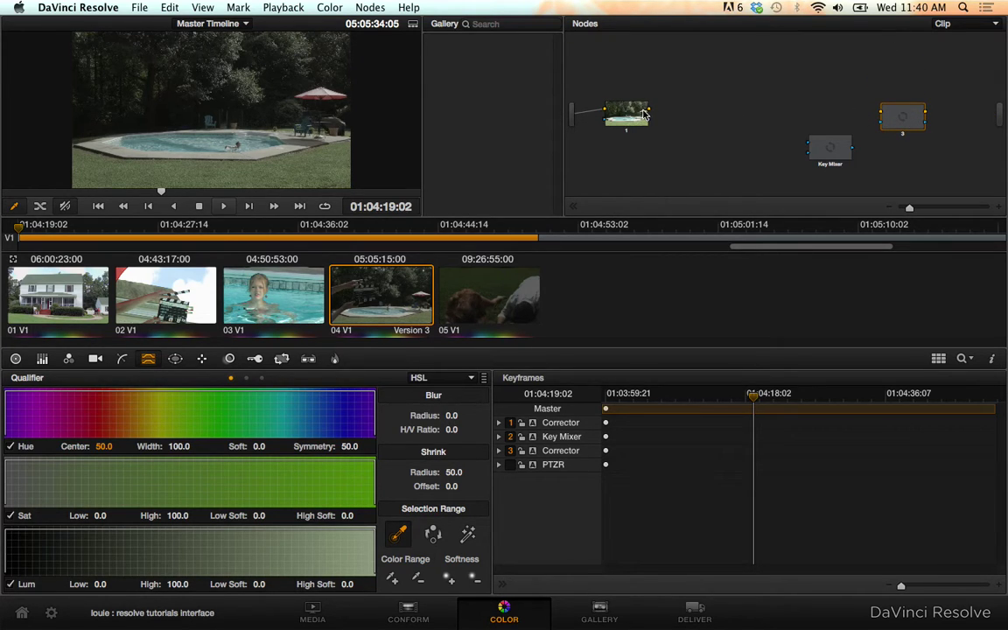
{"action": "left_click_drag", "start_coordinate": [650, 110], "coordinate": [882, 114]}
{"action": "left_click_drag", "start_coordinate": [926, 113], "coordinate": [998, 112]}
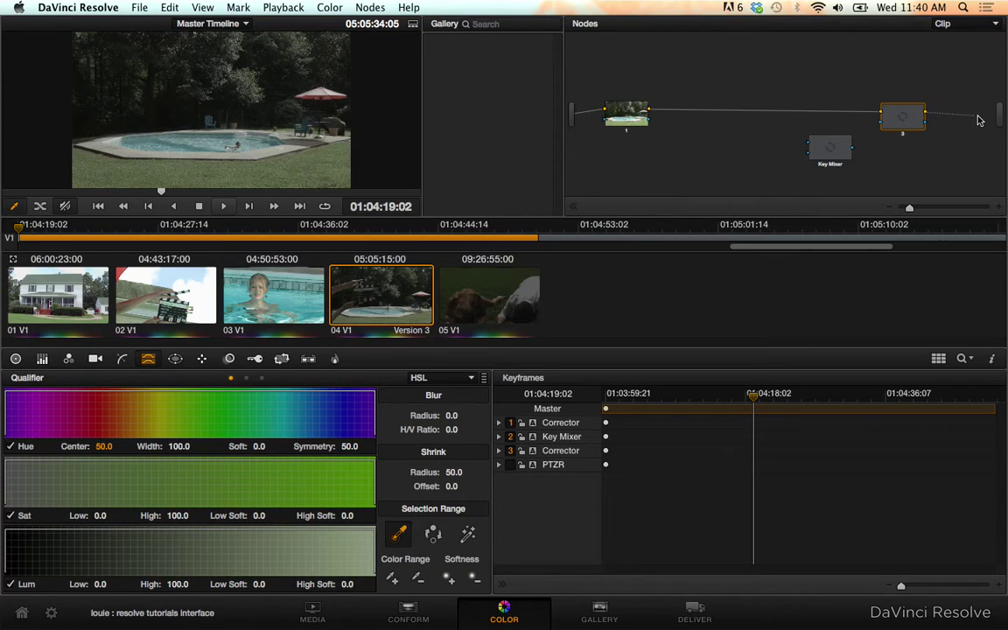
- Zoom the node graph, collapse the Gallery, and tidy the positions of node 1, node 3 and the Key Mixer
{"action": "left_click_drag", "start_coordinate": [909, 207], "coordinate": [919, 210]}
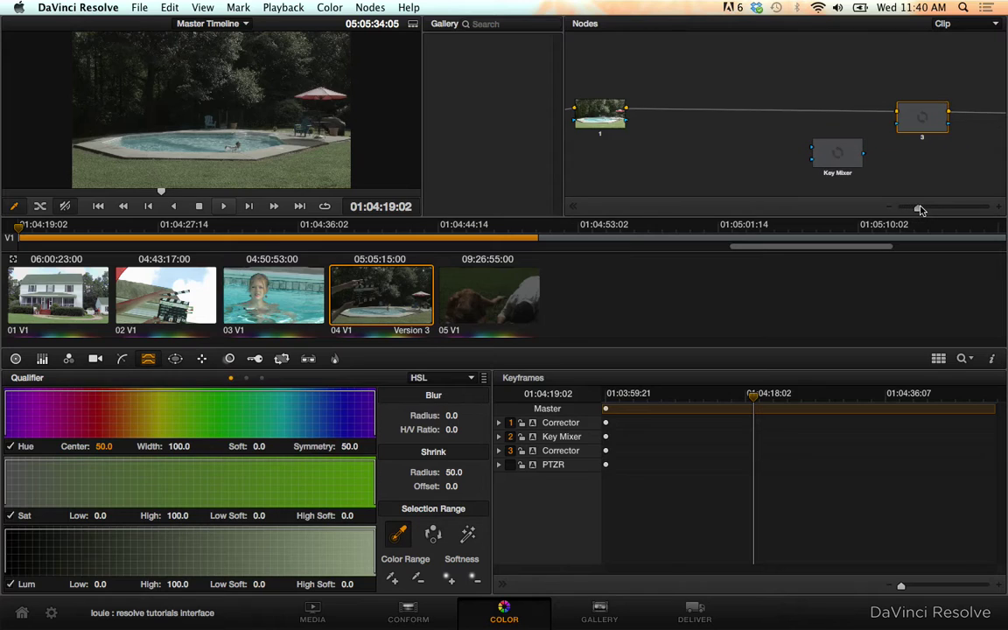
{"action": "left_click", "coordinate": [574, 209]}
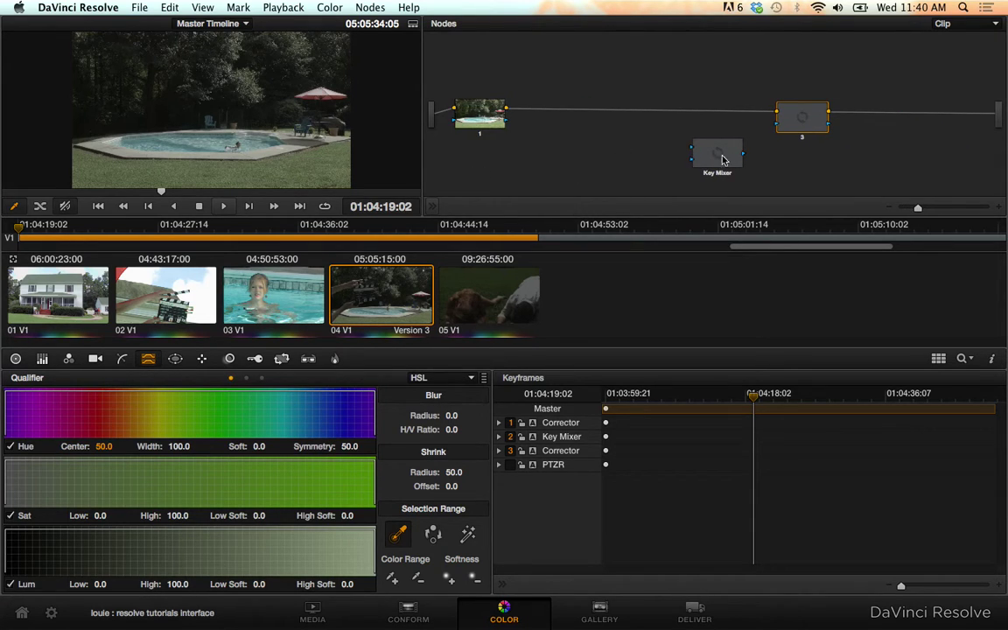
{"action": "left_click_drag", "start_coordinate": [732, 163], "coordinate": [658, 169]}
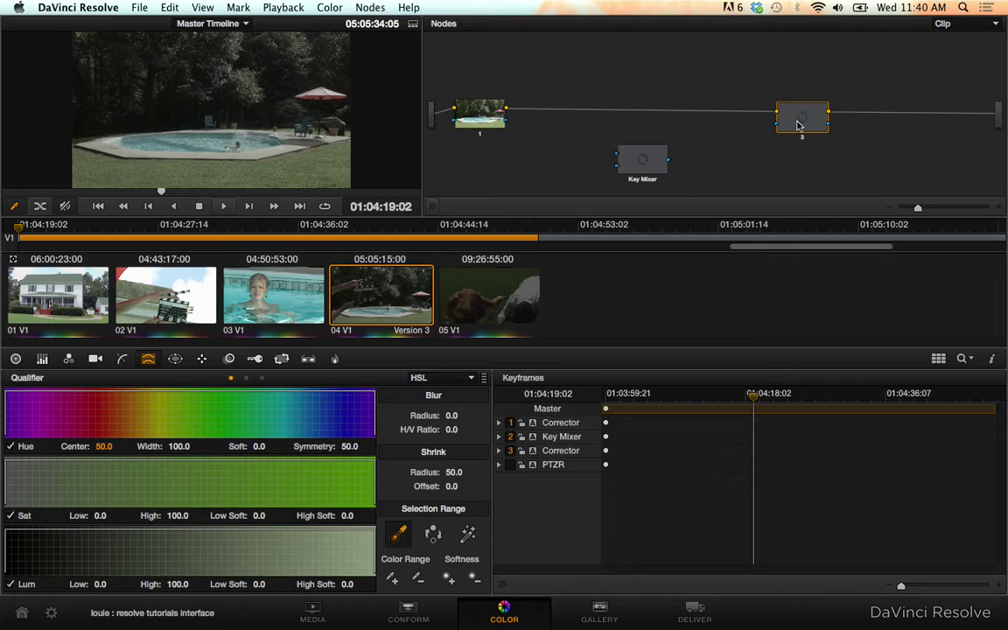
{"action": "left_click_drag", "start_coordinate": [802, 119], "coordinate": [796, 109]}
{"action": "left_click_drag", "start_coordinate": [456, 105], "coordinate": [500, 92]}
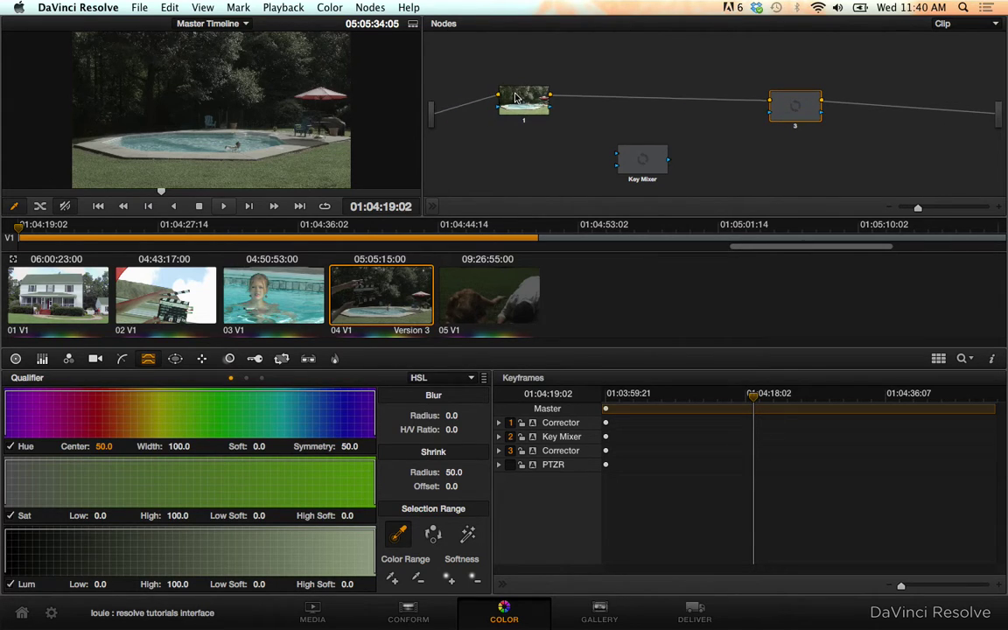
{"action": "left_click_drag", "start_coordinate": [638, 157], "coordinate": [642, 159]}
{"action": "left_click_drag", "start_coordinate": [643, 158], "coordinate": [714, 150]}
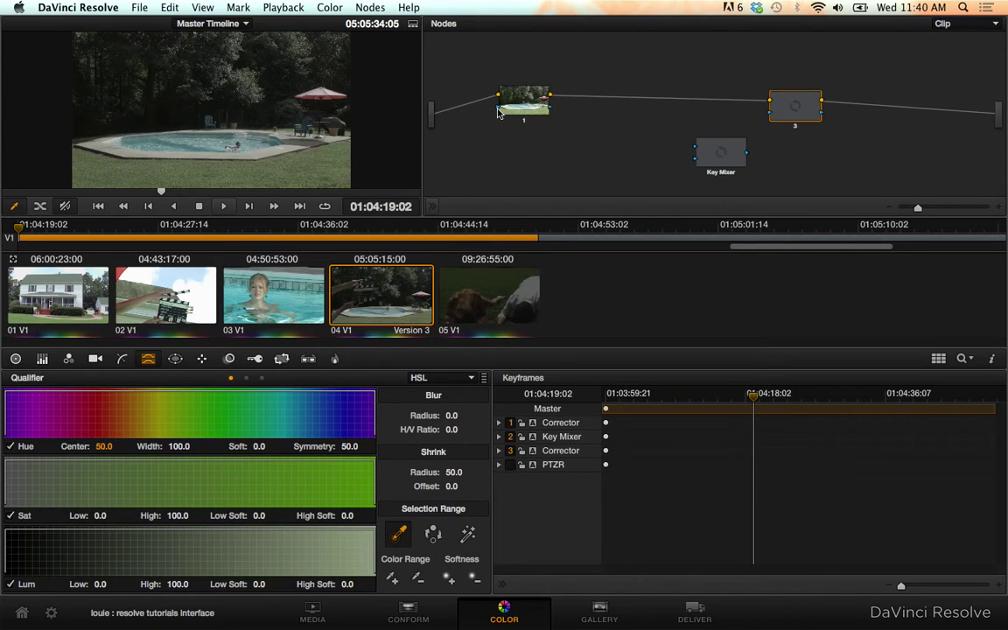
- Add corrector node 4 and position it in the graph
{"action": "right_click", "coordinate": [601, 137]}
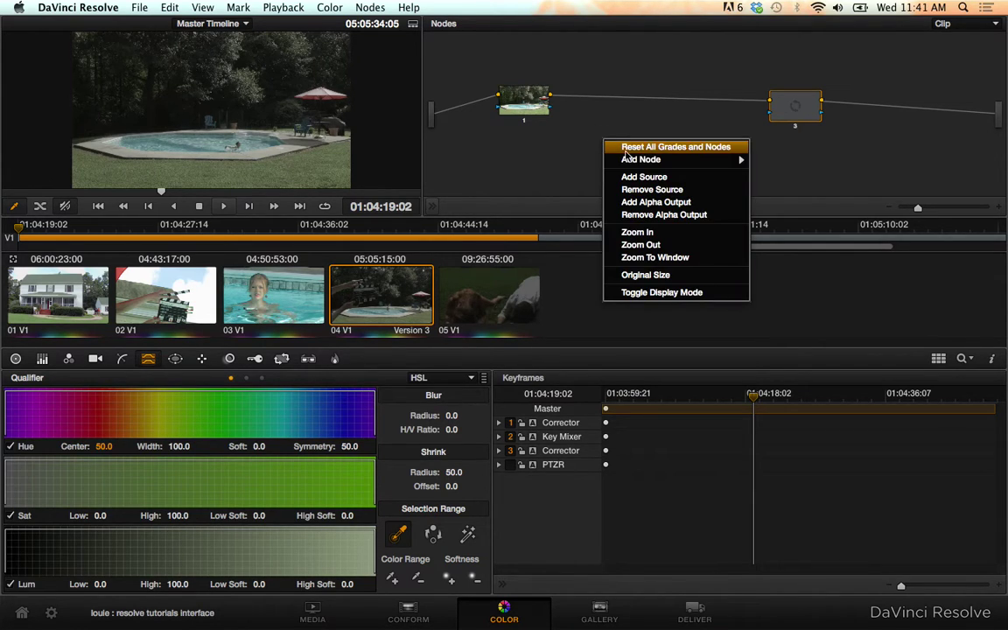
{"action": "mouse_move", "coordinate": [665, 159]}
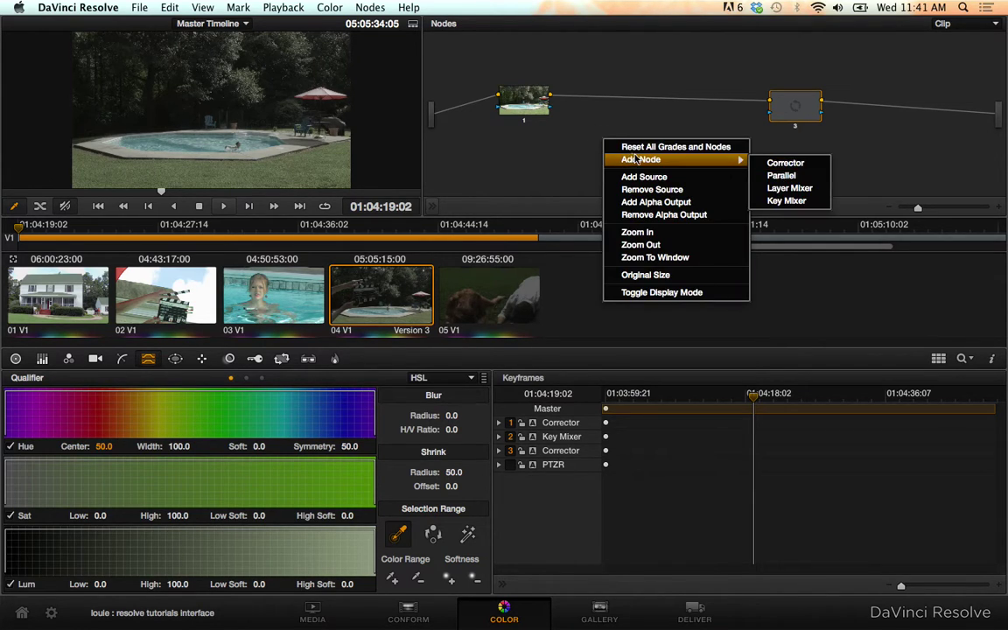
{"action": "left_click", "coordinate": [818, 169]}
{"action": "scroll", "coordinate": [617, 158], "scroll_direction": "down", "scroll_amount": 2}
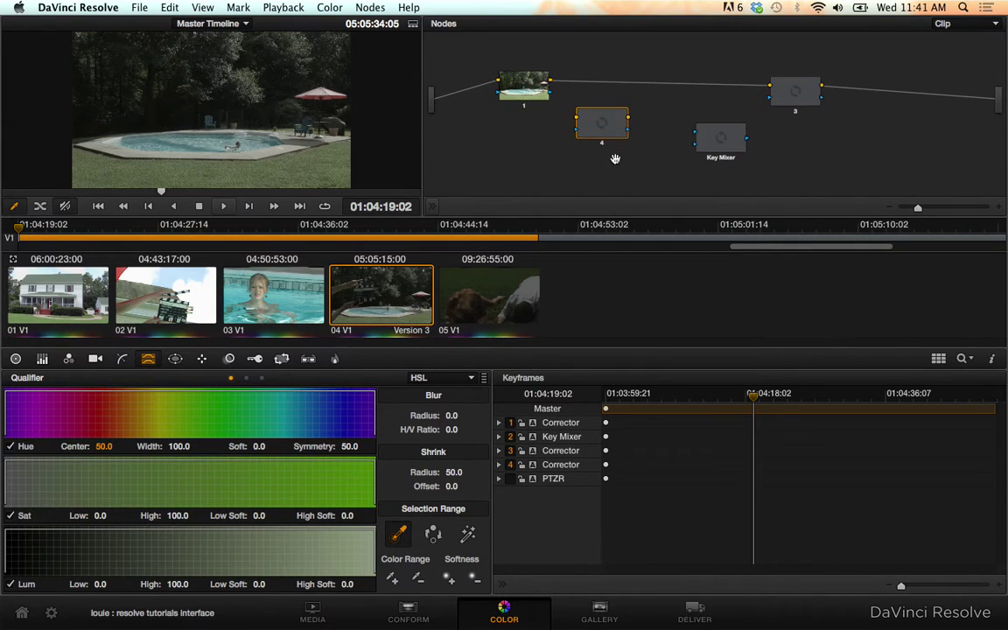
{"action": "left_click_drag", "start_coordinate": [600, 116], "coordinate": [603, 110]}
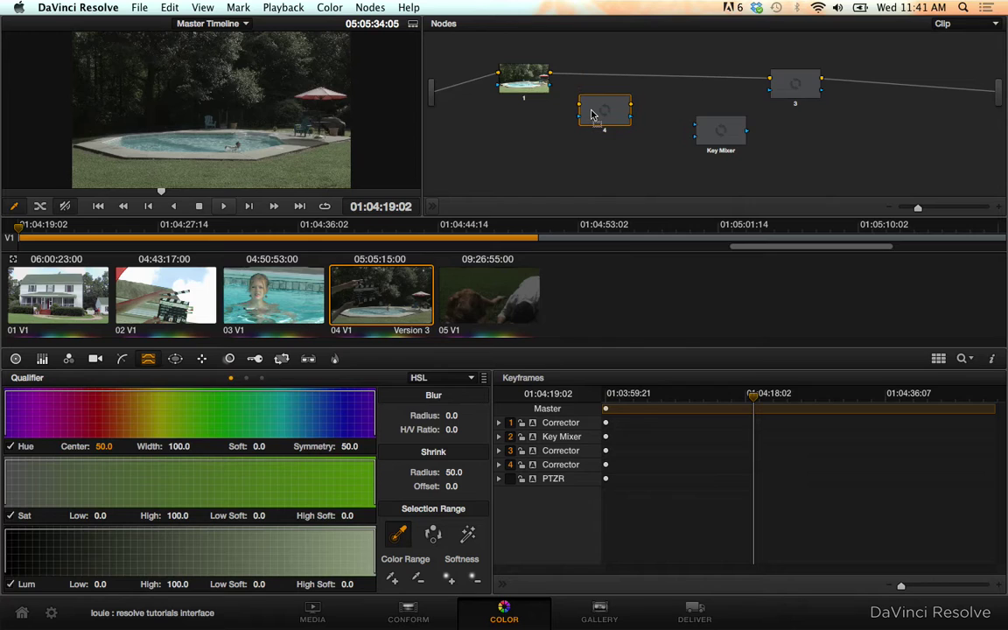
- Delete an accidentally added Parallel node and add corrector node 5 below node 4
{"action": "right_click", "coordinate": [599, 147]}
{"action": "mouse_move", "coordinate": [643, 182]}
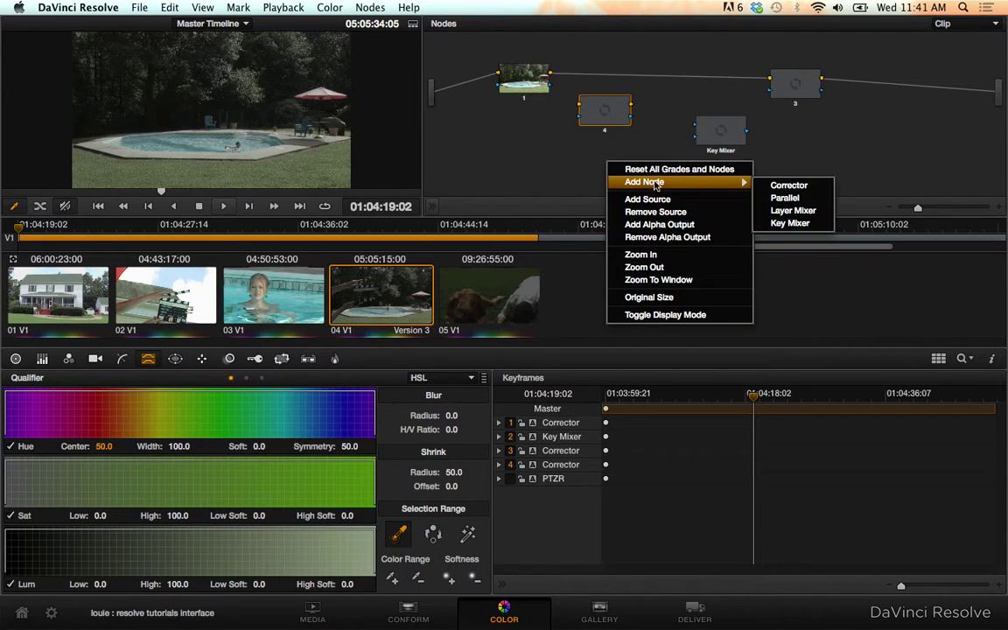
{"action": "left_click", "coordinate": [770, 193]}
{"action": "right_click", "coordinate": [623, 161]}
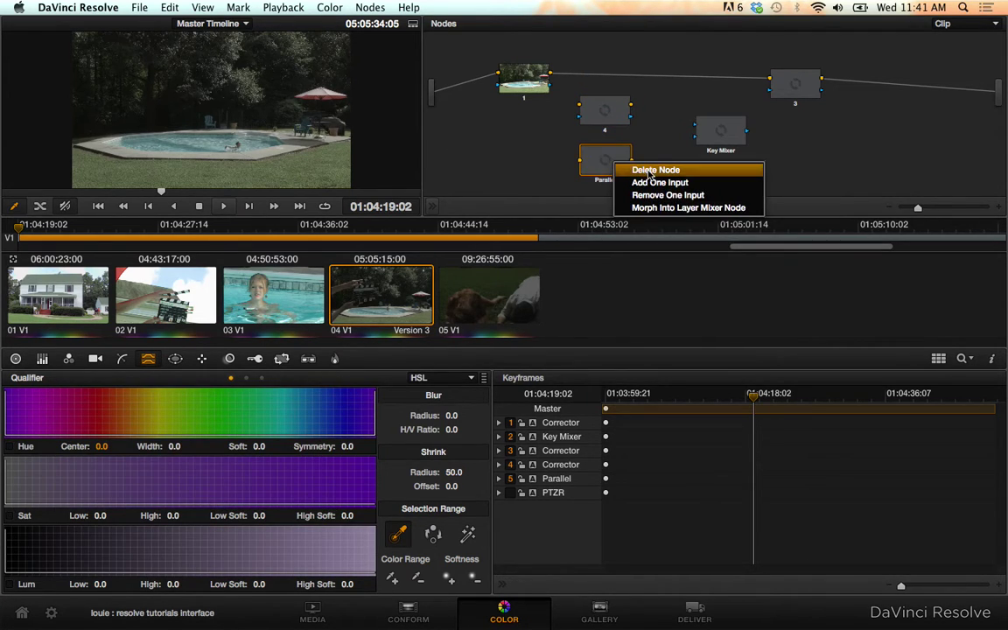
{"action": "left_click", "coordinate": [648, 169]}
{"action": "right_click", "coordinate": [612, 156]}
{"action": "mouse_move", "coordinate": [630, 174]}
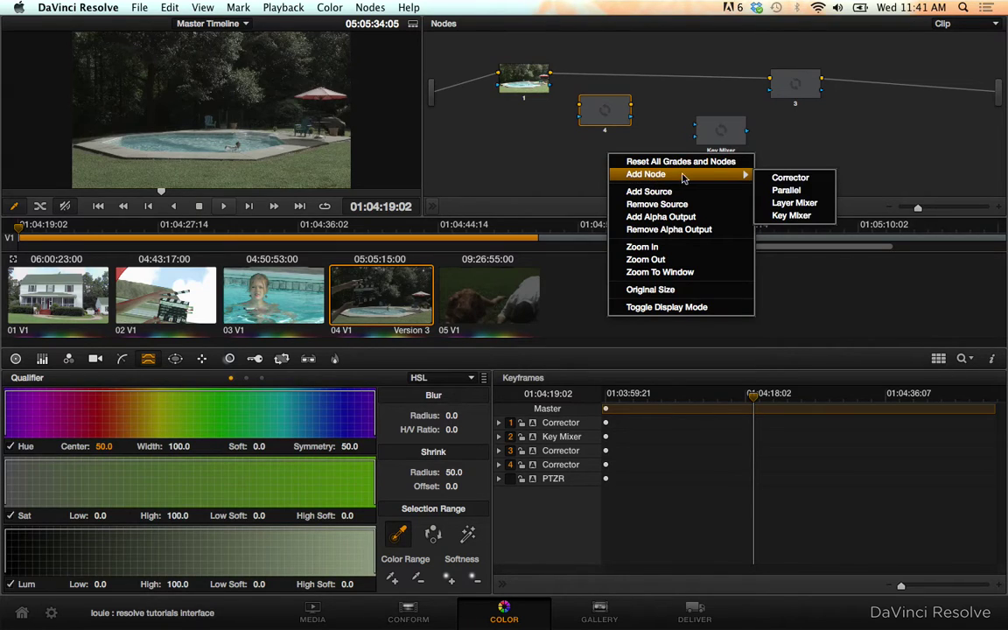
{"action": "left_click", "coordinate": [790, 178]}
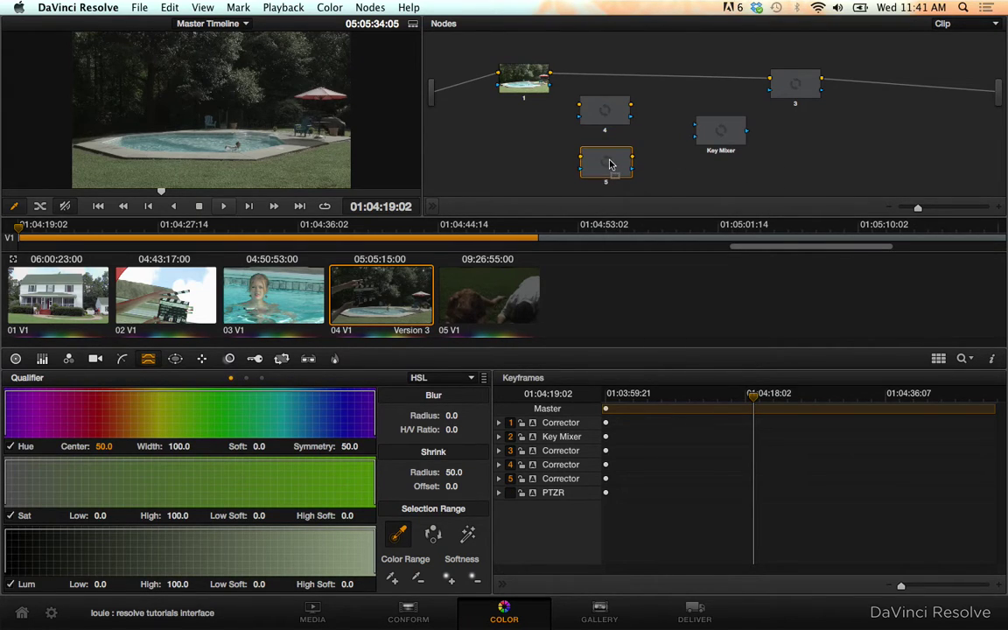
- Line up nodes 4 and 5, feed node 1's output into both, and wire node 4 into the Key Mixer
{"action": "left_click_drag", "start_coordinate": [600, 119], "coordinate": [607, 113]}
{"action": "left_click_drag", "start_coordinate": [607, 160], "coordinate": [618, 157]}
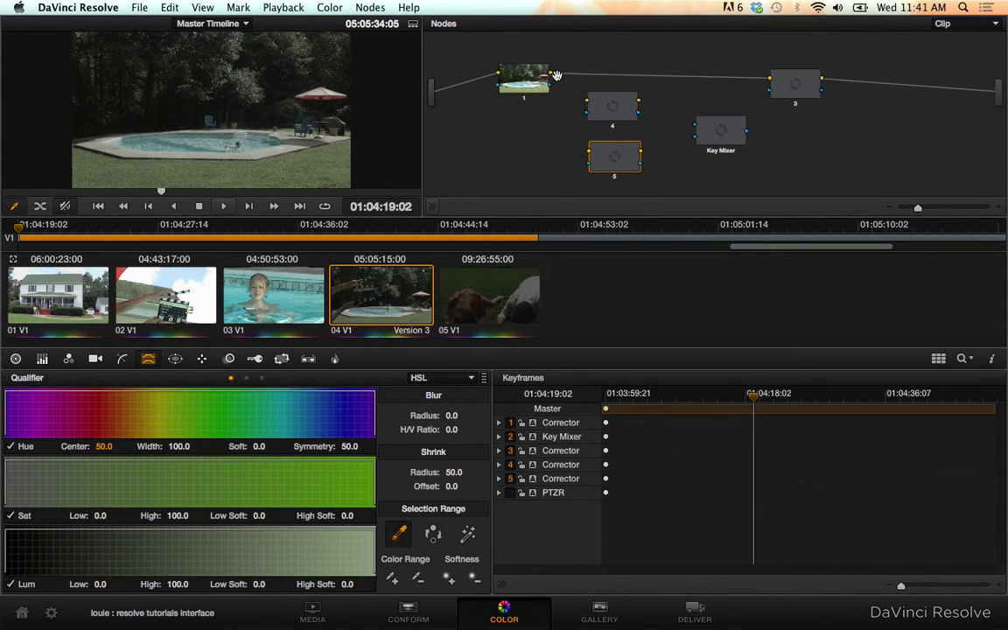
{"action": "left_click_drag", "start_coordinate": [550, 77], "coordinate": [587, 104]}
{"action": "left_click_drag", "start_coordinate": [552, 82], "coordinate": [589, 156]}
{"action": "left_click", "coordinate": [612, 113]}
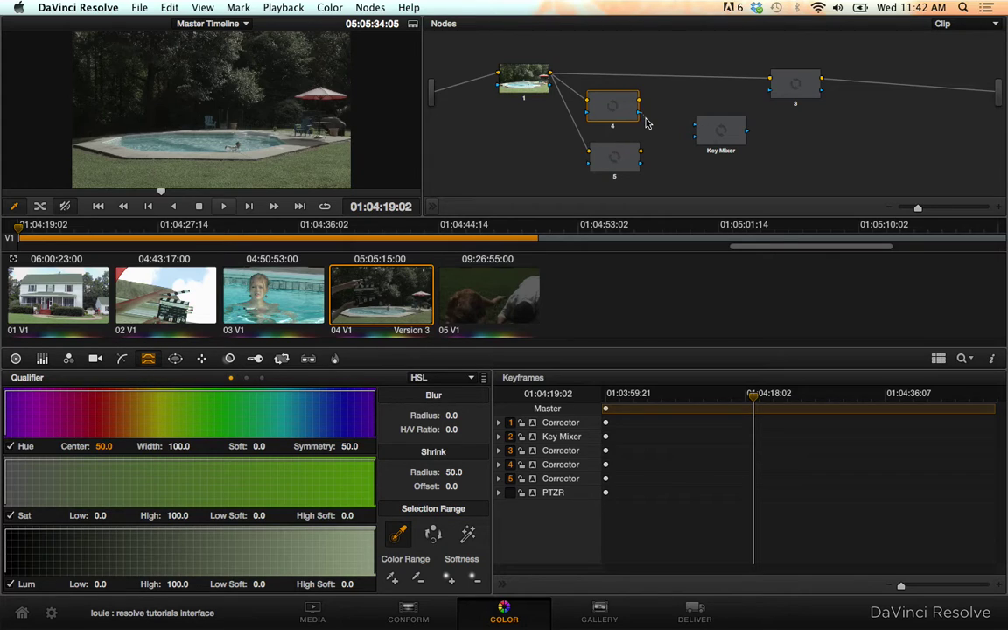
{"action": "left_click_drag", "start_coordinate": [639, 112], "coordinate": [695, 129]}
- Wire node 5's output into the Key Mixer, adding then removing an extra Key Mixer input
{"action": "left_click_drag", "start_coordinate": [641, 166], "coordinate": [695, 137]}
{"action": "right_click", "coordinate": [718, 138]}
{"action": "key", "text": "Escape"}
{"action": "left_click", "coordinate": [722, 140]}
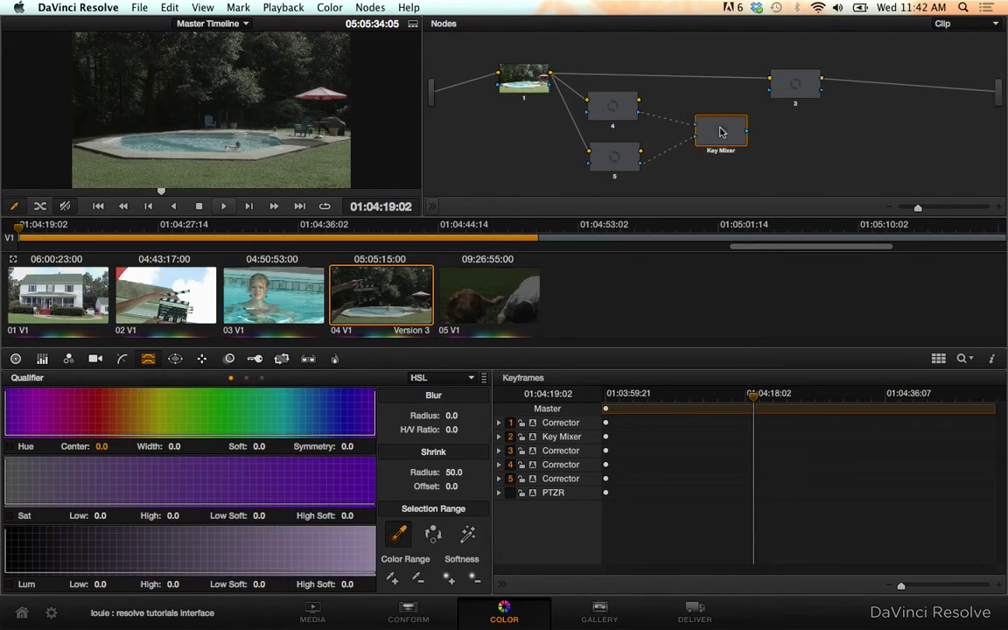
{"action": "right_click", "coordinate": [726, 147]}
{"action": "left_click", "coordinate": [754, 158]}
{"action": "right_click", "coordinate": [698, 144]}
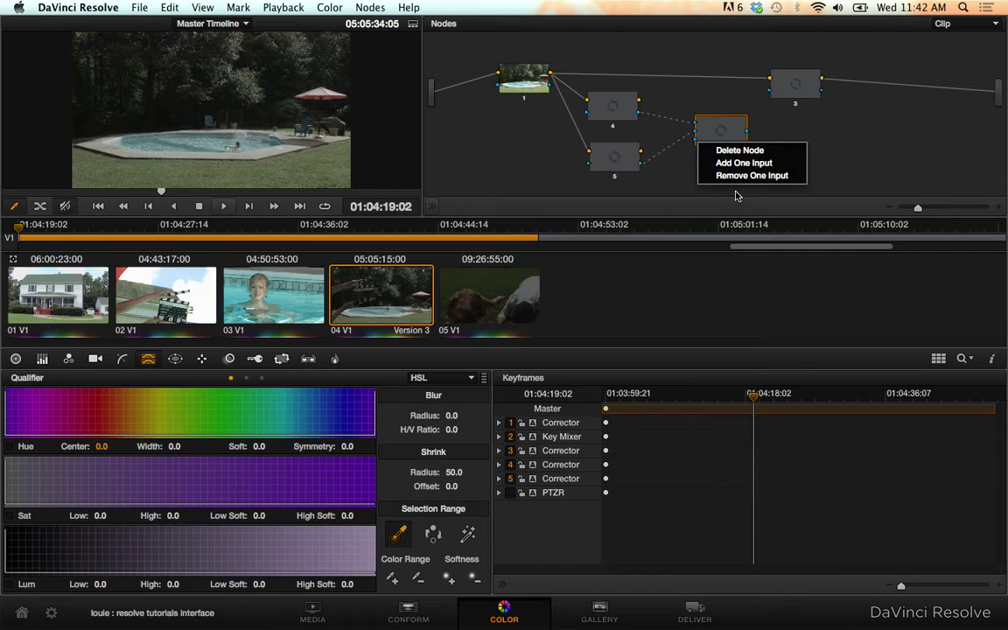
{"action": "left_click", "coordinate": [679, 173]}
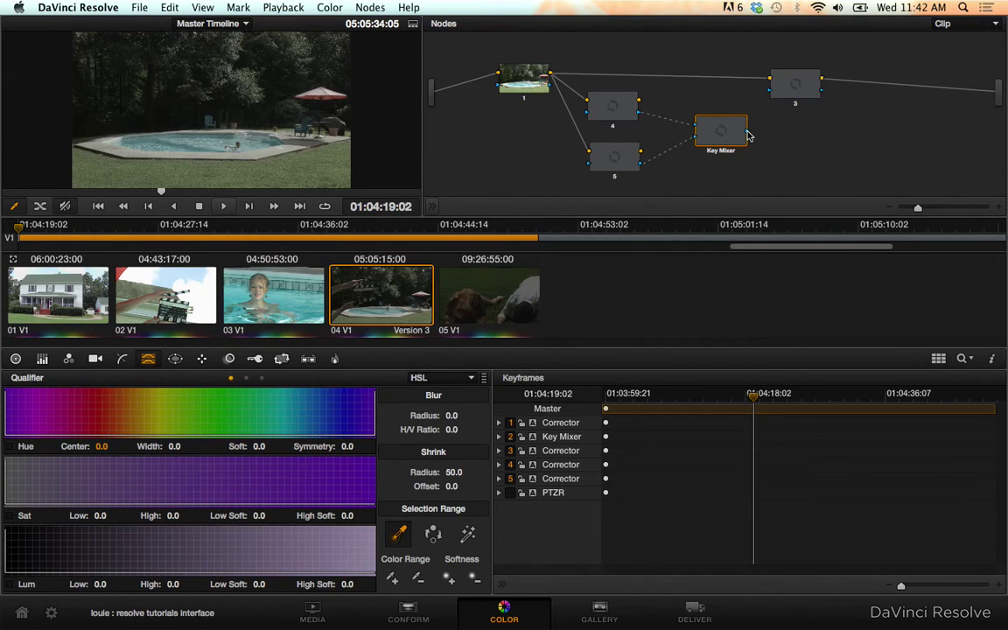
- Connect the Key Mixer's output into node 3 and check the result in the enlarged viewer
{"action": "left_click_drag", "start_coordinate": [750, 129], "coordinate": [764, 101]}
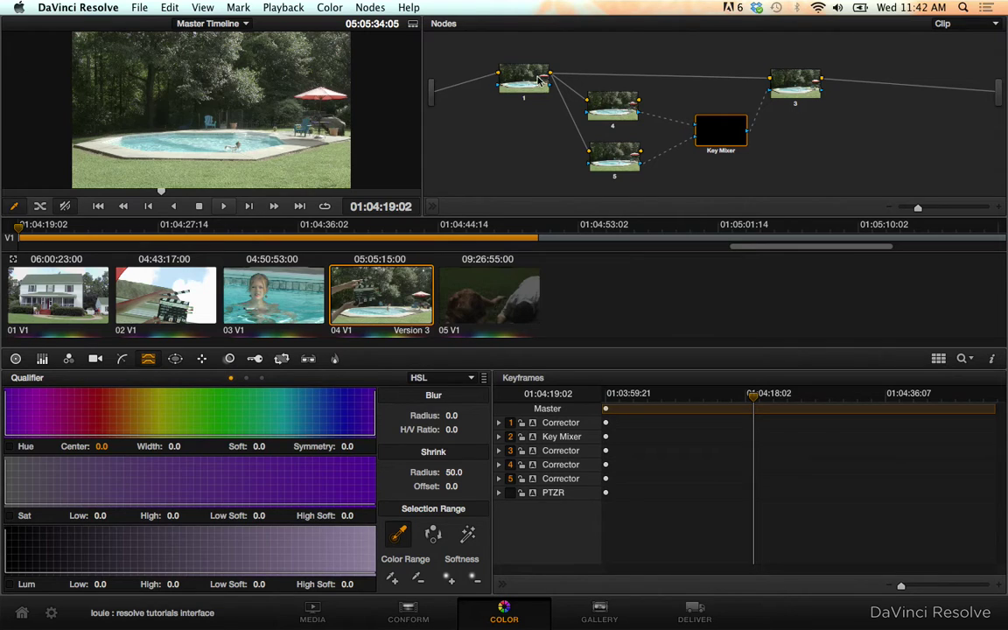
{"action": "key", "text": "alt+f"}
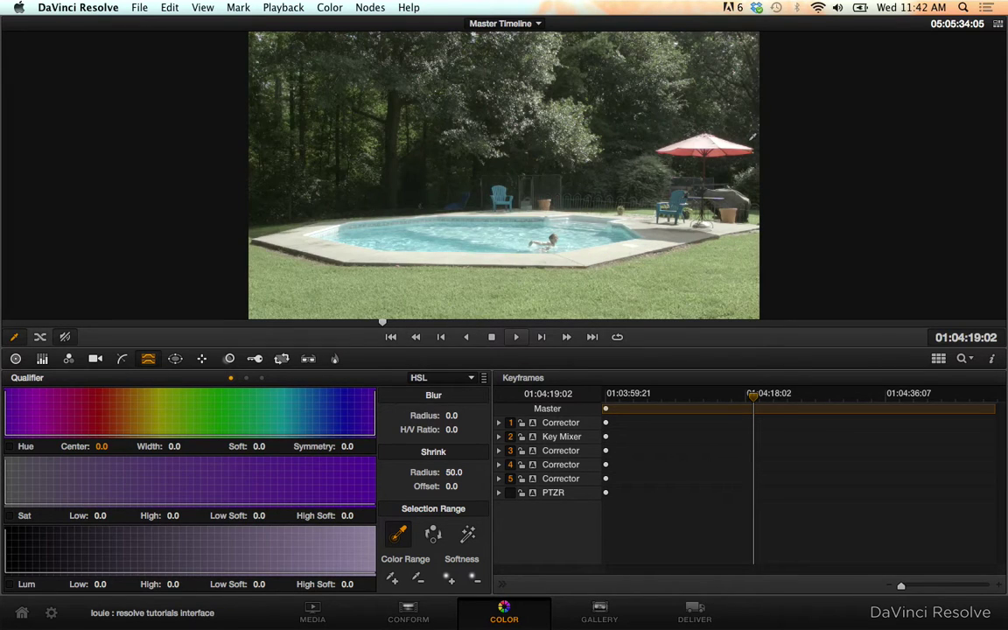
{"action": "key", "text": "alt+f"}
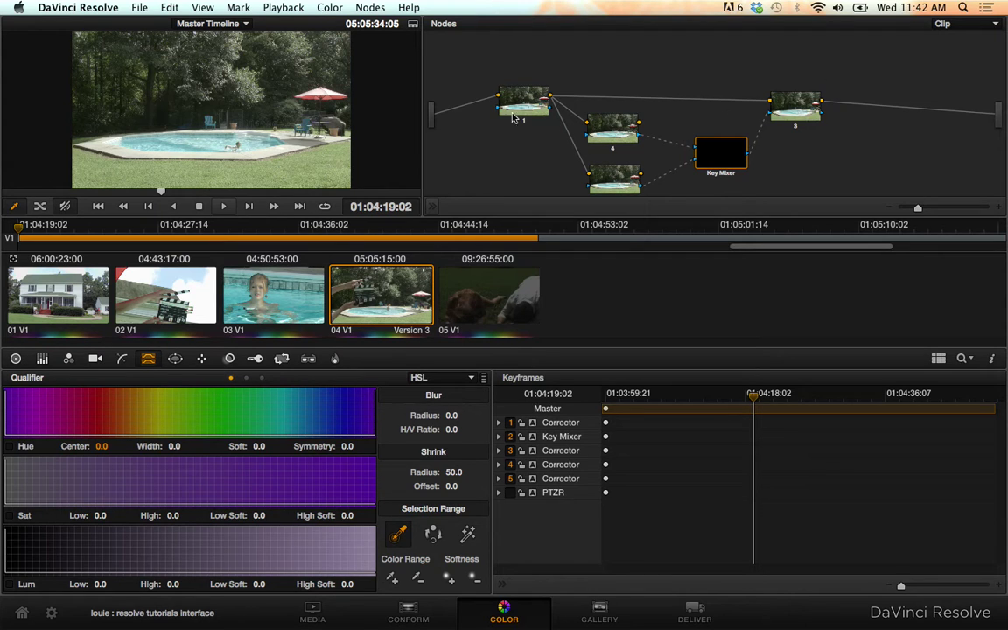
- Inspect the shot in the enlarged viewer, shift the node tree up, and select node 3
{"action": "key", "text": "alt+f"}
{"action": "key", "text": "alt+f"}
{"action": "left_click_drag", "start_coordinate": [840, 150], "coordinate": [847, 121]}
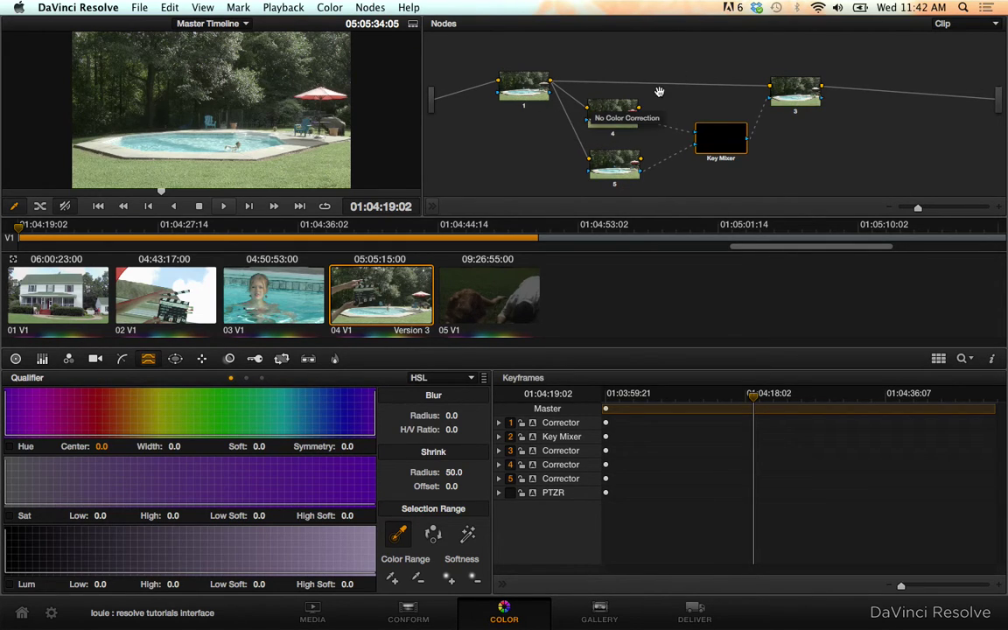
{"action": "left_click", "coordinate": [796, 92]}
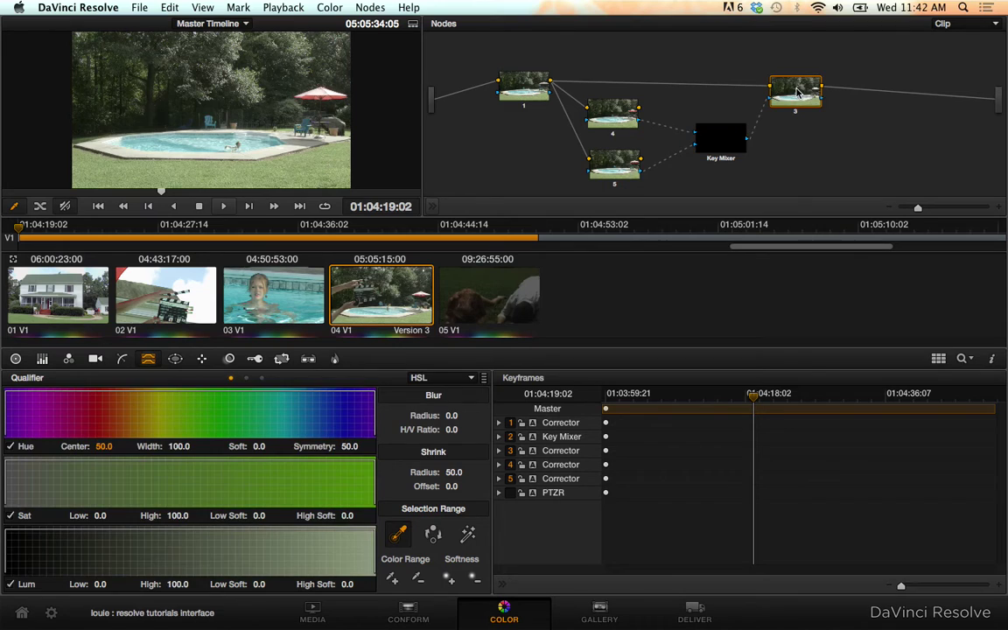
{"action": "key", "text": "alt+f"}
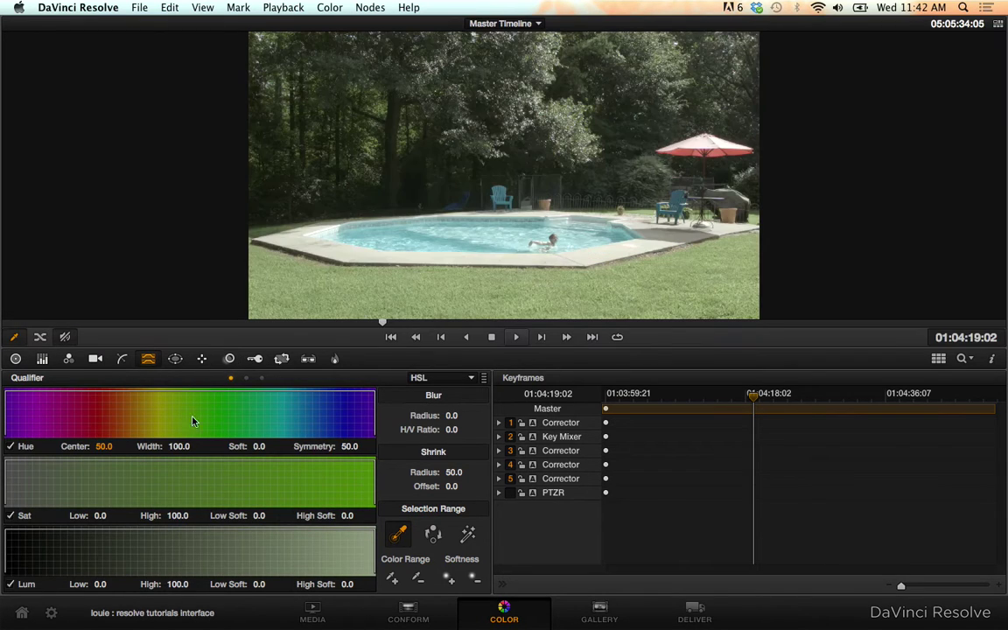
{"action": "key", "text": "alt+f"}
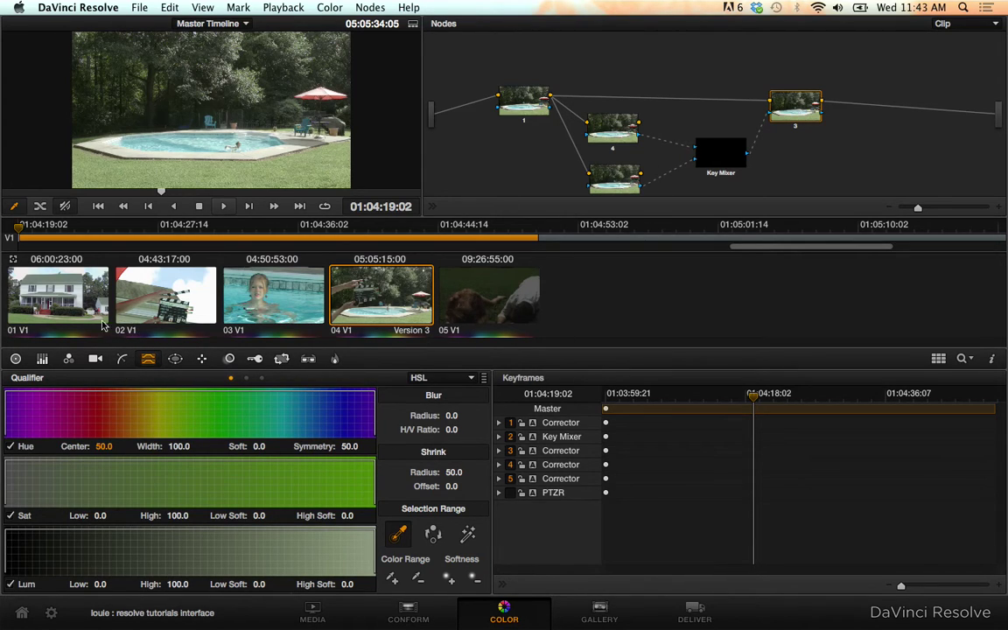
- Set node 3's Saturation to 0 in the Primaries palette, turning the shot black and white
{"action": "left_click", "coordinate": [44, 359]}
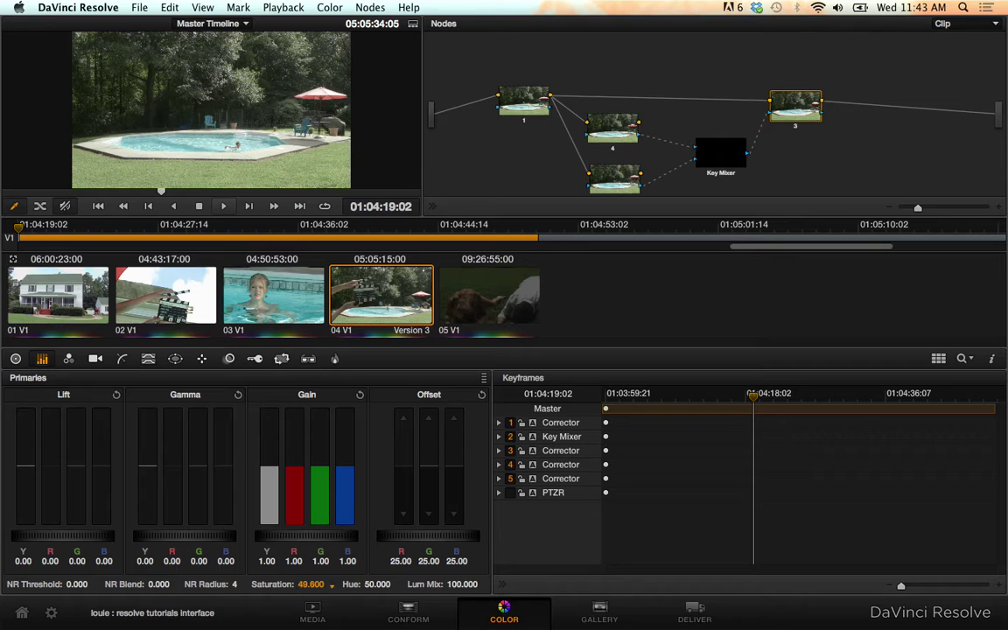
{"action": "type", "text": "0"}
{"action": "key", "text": "Return"}
- Select node 4 for keying the pool water
{"action": "scroll", "coordinate": [544, 116], "scroll_direction": "down", "scroll_amount": 3}
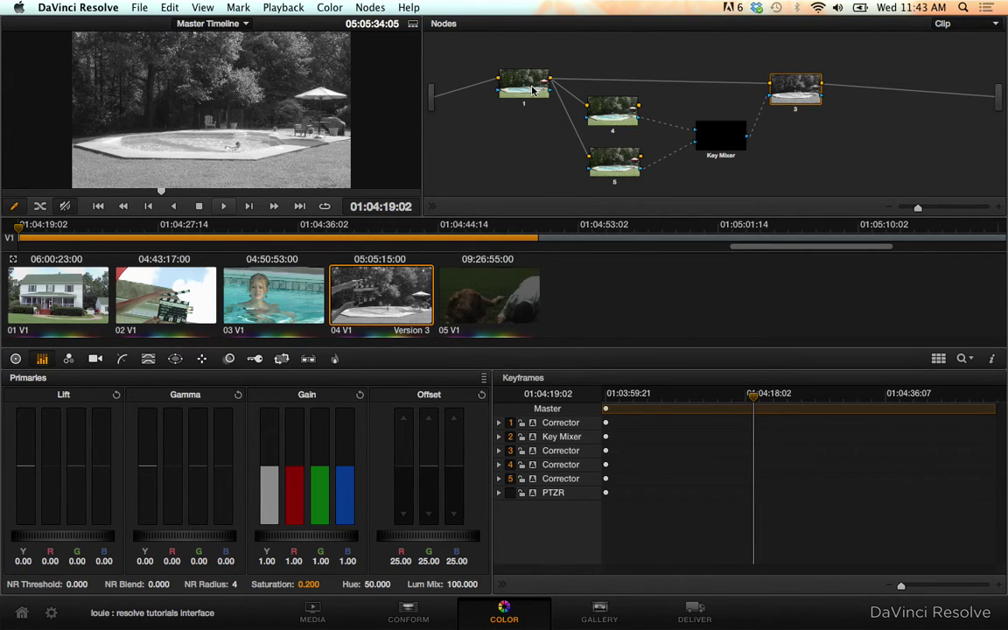
{"action": "mouse_move", "coordinate": [532, 89]}
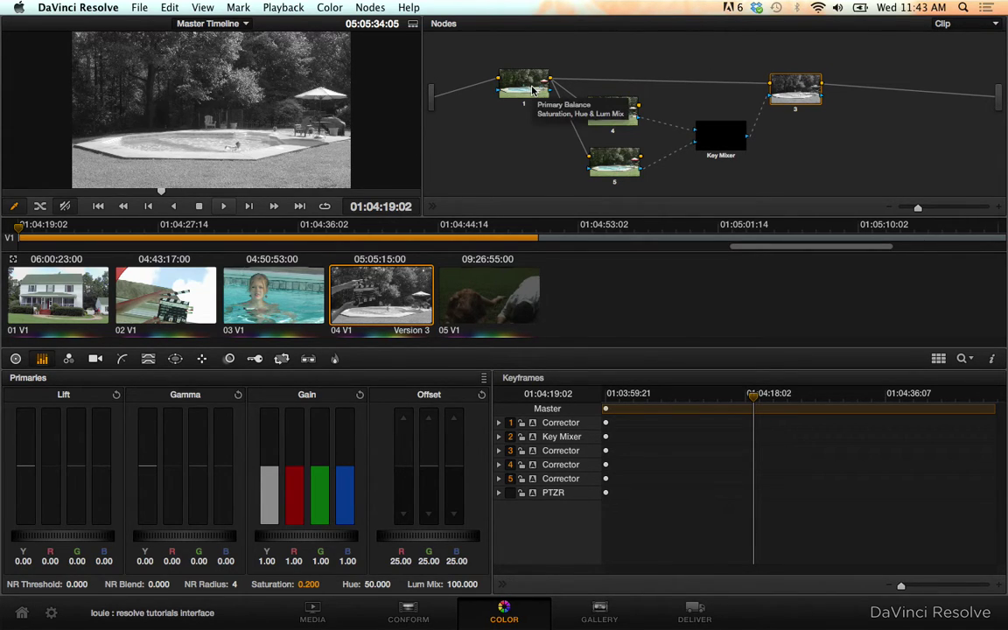
{"action": "left_click", "coordinate": [612, 118]}
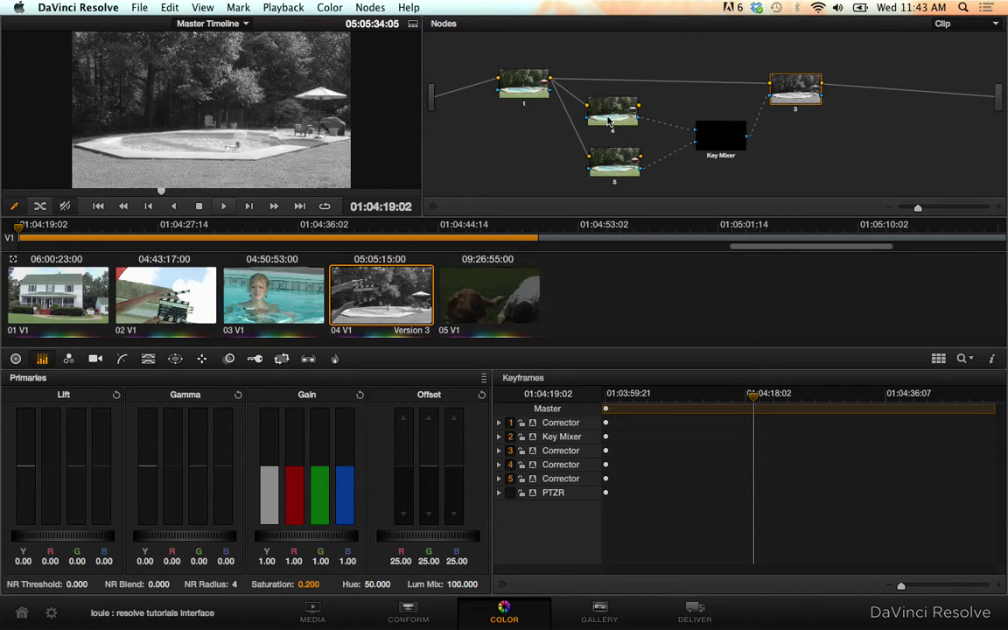
- Qualify the blue pool water in node 4 with the eyedropper (Hue center 80.3) and blur radius 6.2
{"action": "left_click", "coordinate": [149, 359]}
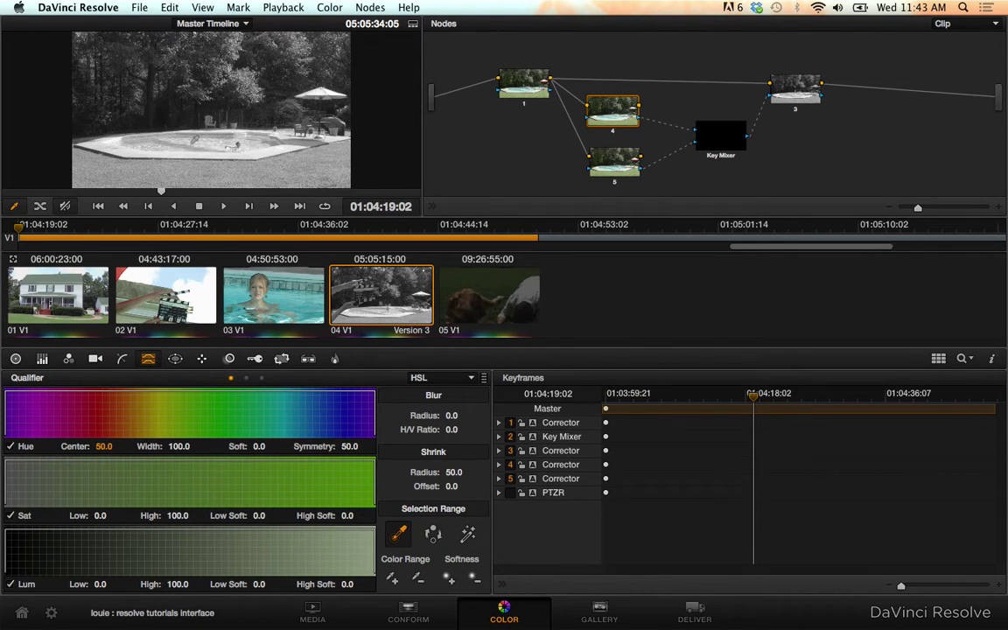
{"action": "left_click", "coordinate": [175, 126]}
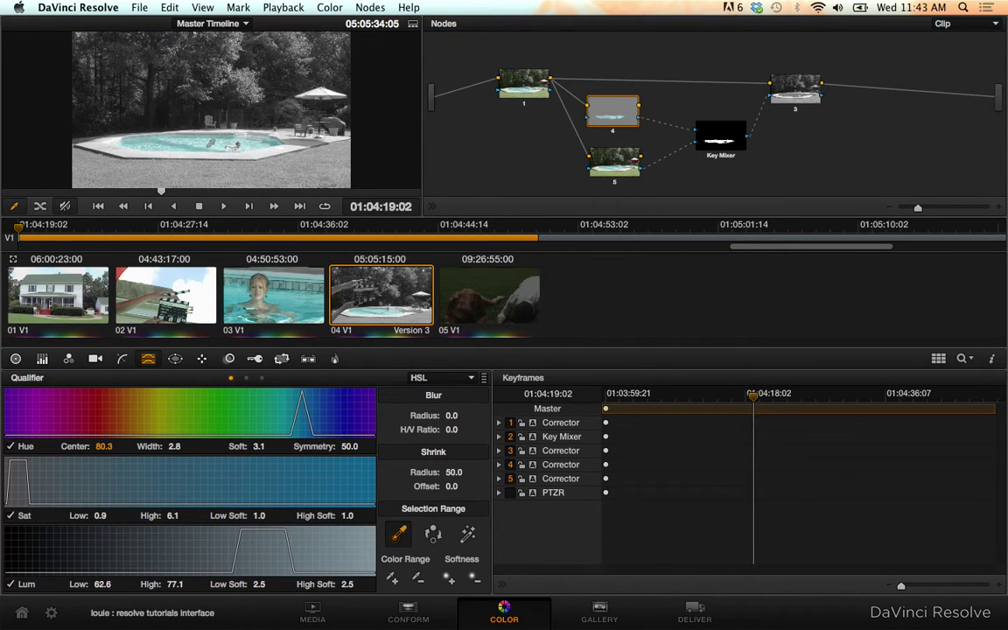
{"action": "left_click_drag", "start_coordinate": [433, 416], "coordinate": [437, 416]}
- Key the red umbrella in node 5 (Hue center 32.5) with blur radius 4.1 and check it enlarged
{"action": "left_click", "coordinate": [612, 173]}
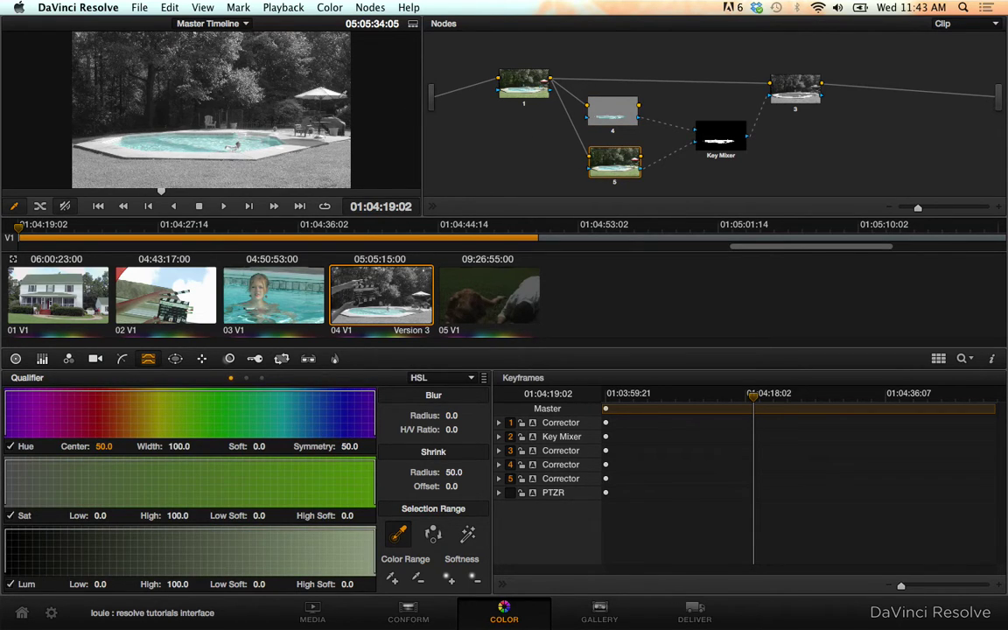
{"action": "left_click_drag", "start_coordinate": [451, 415], "coordinate": [465, 414]}
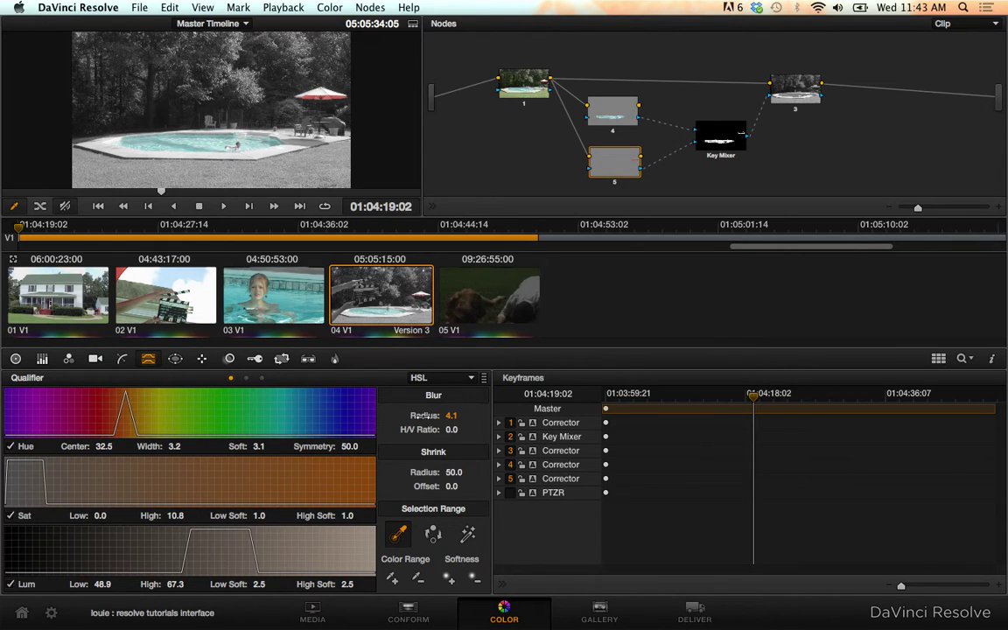
{"action": "key", "text": "alt+f"}
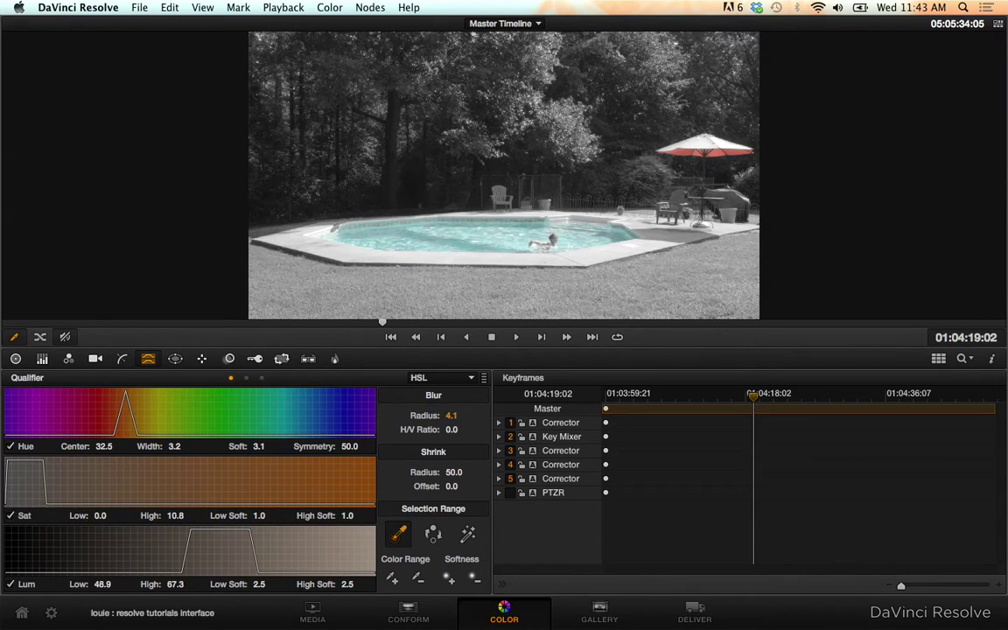
{"action": "key", "text": "alt+f"}
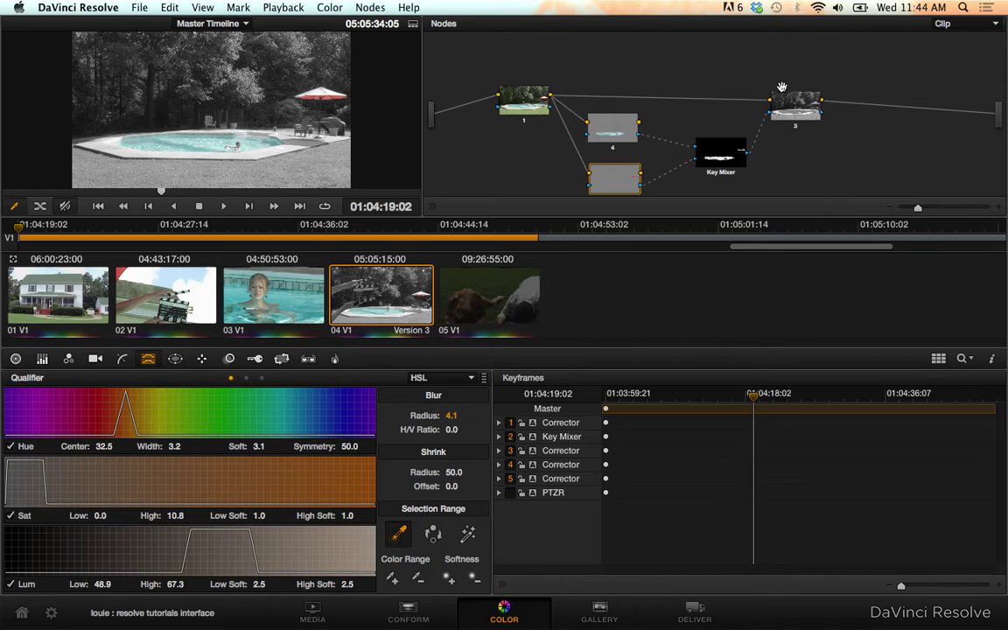
{"action": "left_click", "coordinate": [812, 112]}
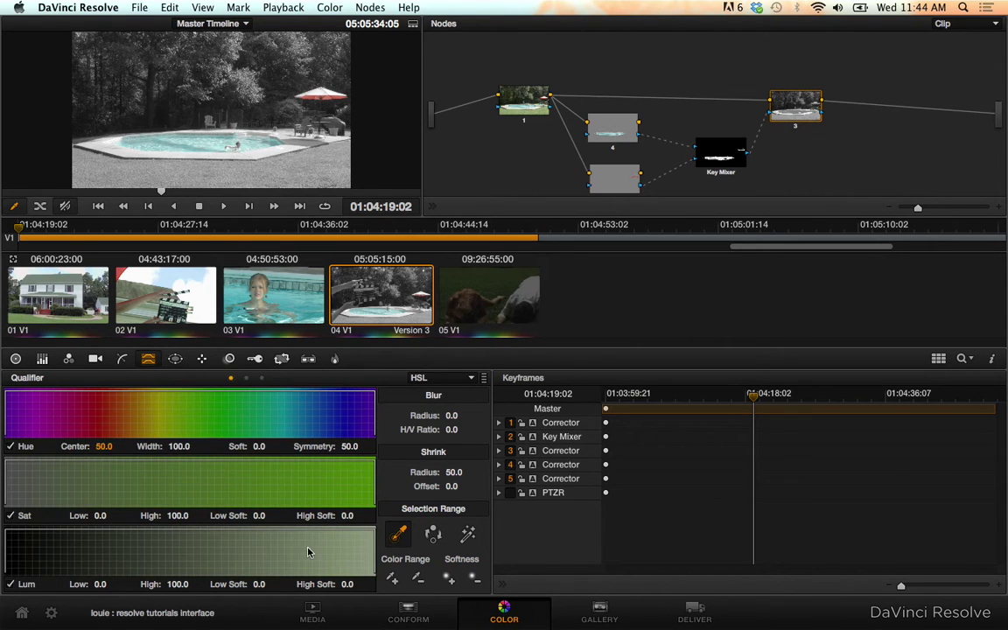
{"action": "key", "text": "alt+f"}
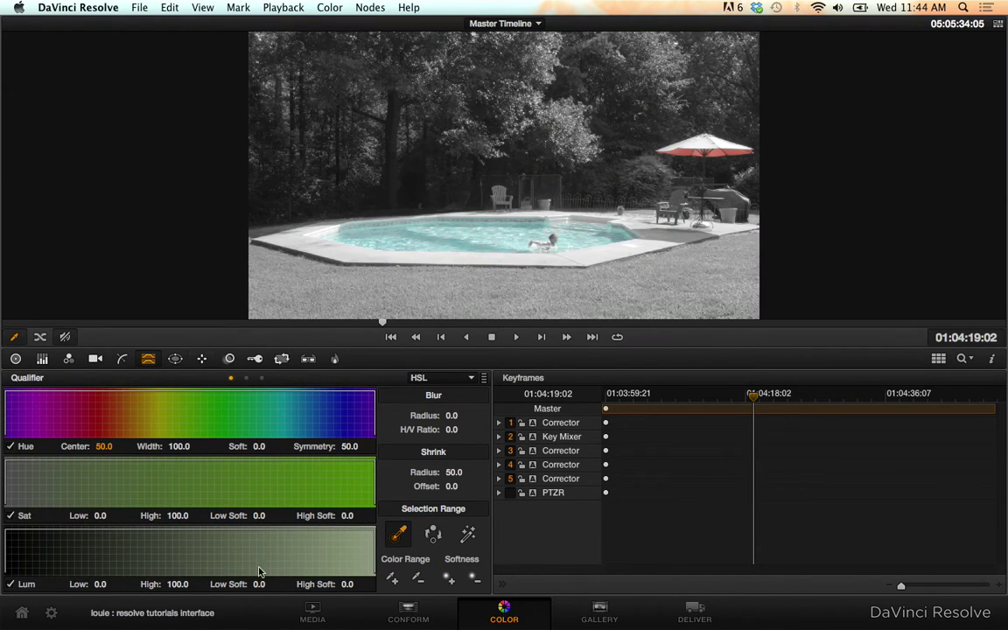
{"action": "left_click", "coordinate": [42, 359]}
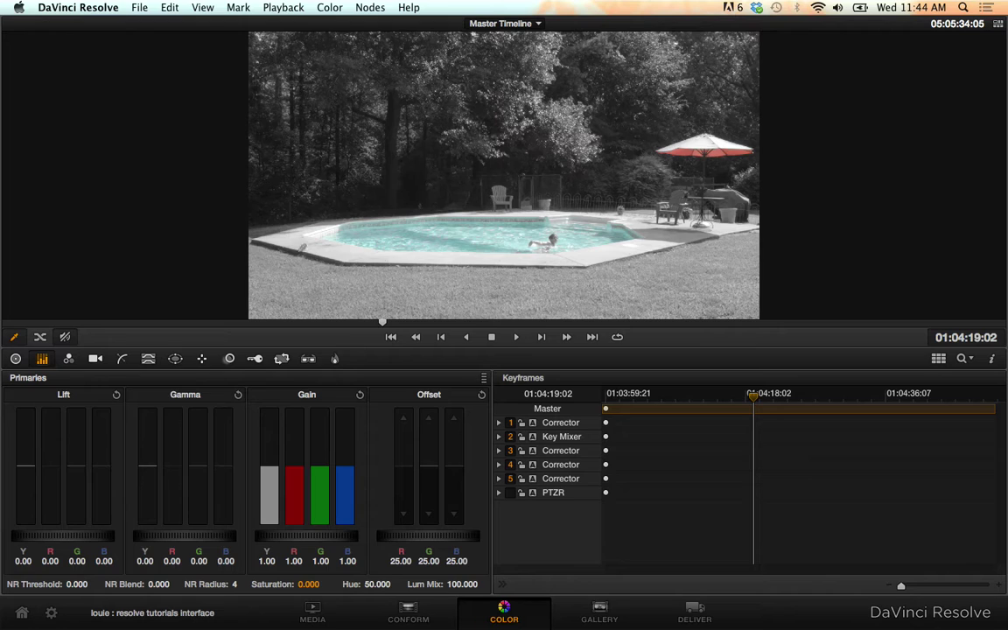
{"action": "key", "text": "alt+f"}
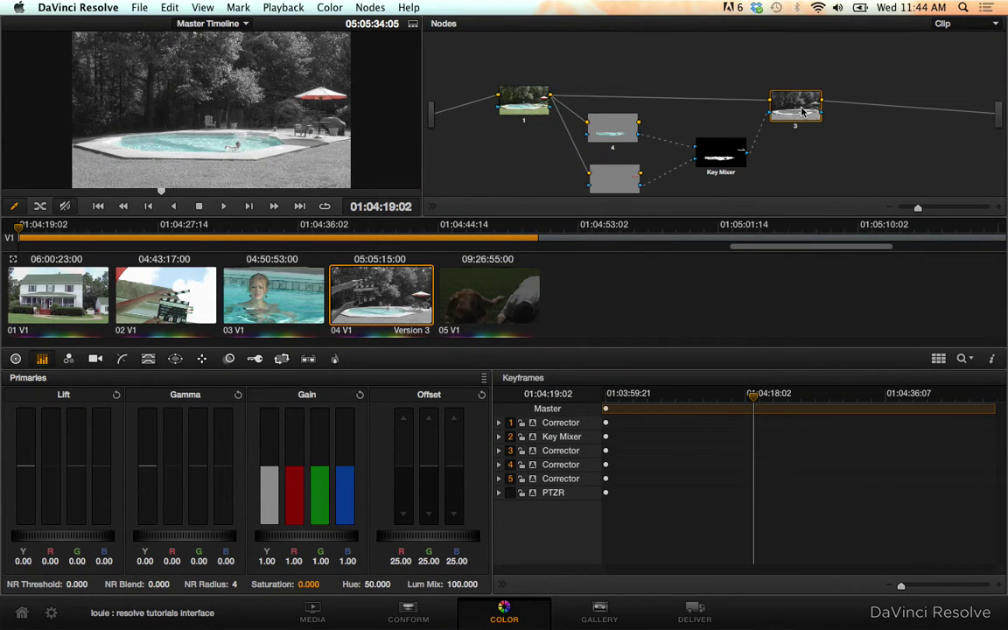
{"action": "scroll", "coordinate": [539, 162], "scroll_direction": "down", "scroll_amount": 5}
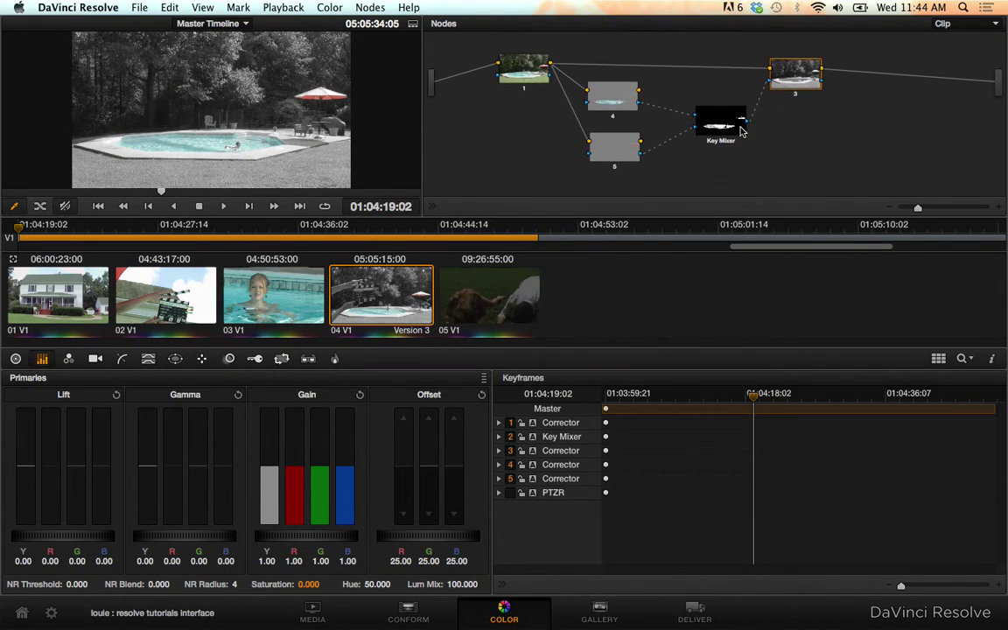
- Add corrector node 6 below node 5 and feed it from node 1's output
{"action": "right_click", "coordinate": [608, 180]}
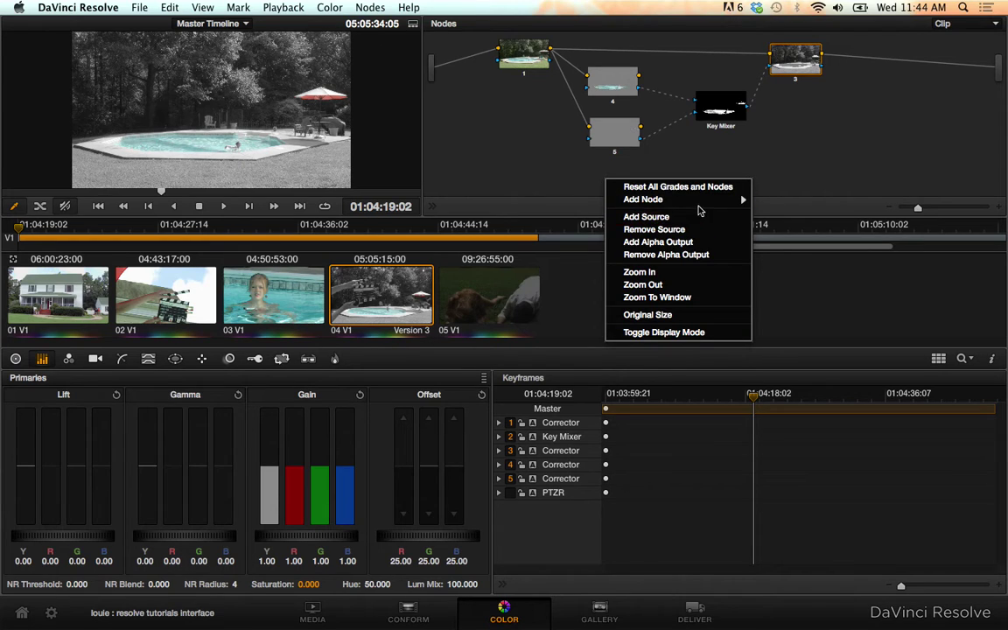
{"action": "mouse_move", "coordinate": [718, 201]}
{"action": "left_click", "coordinate": [788, 202]}
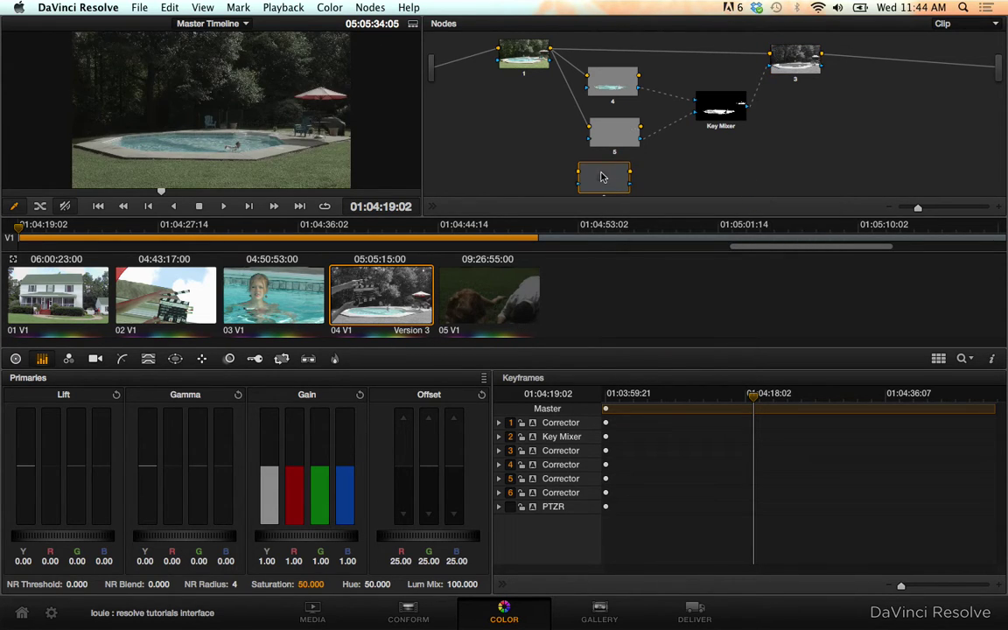
{"action": "left_click_drag", "start_coordinate": [613, 179], "coordinate": [631, 174]}
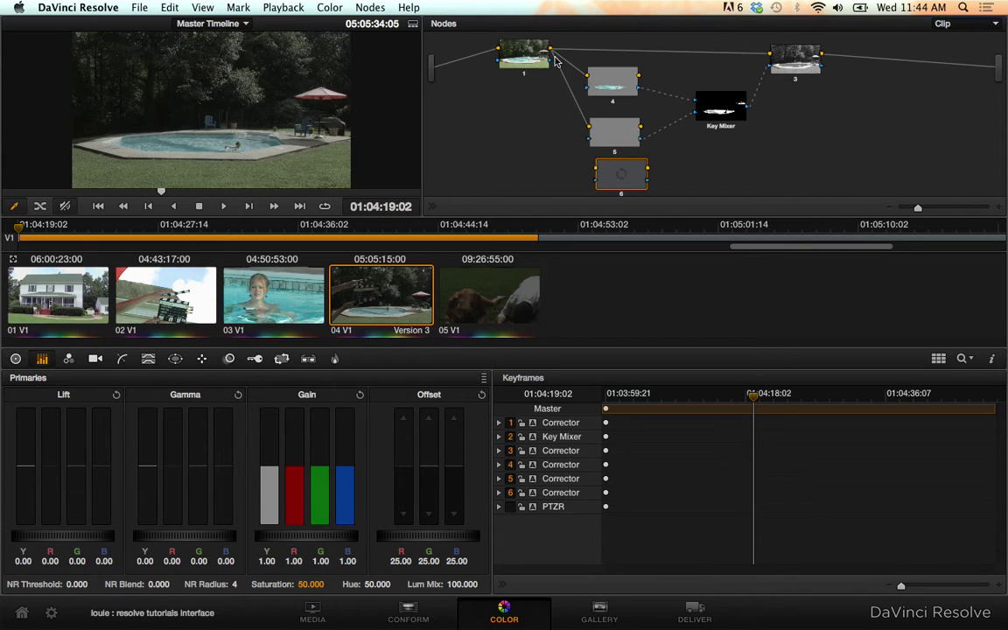
{"action": "left_click_drag", "start_coordinate": [550, 51], "coordinate": [595, 172]}
{"action": "right_click", "coordinate": [721, 112]}
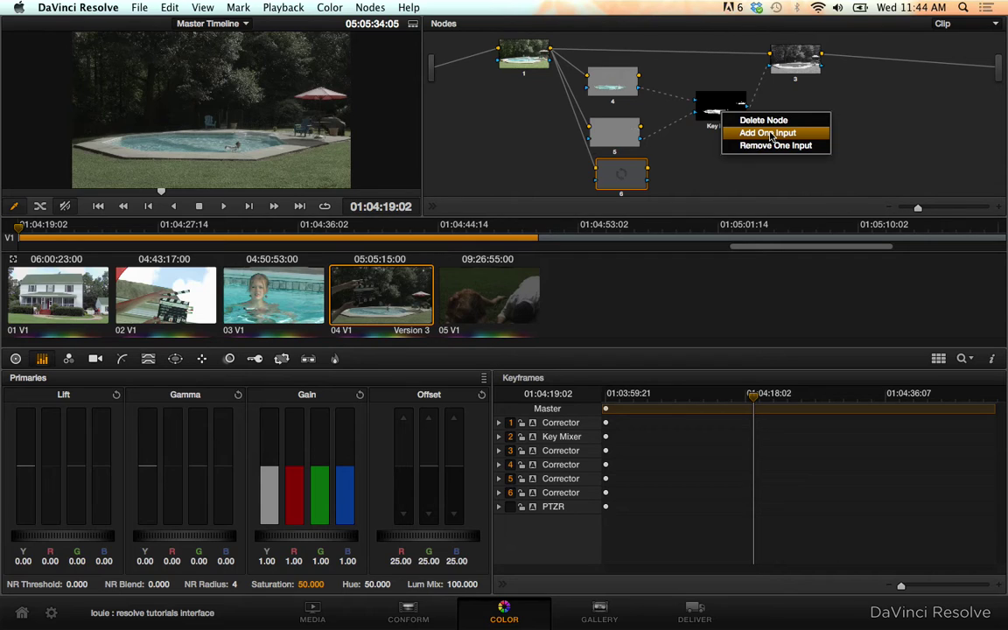
- Add a third input to the Key Mixer and wire node 6's output into it
{"action": "left_click", "coordinate": [719, 107]}
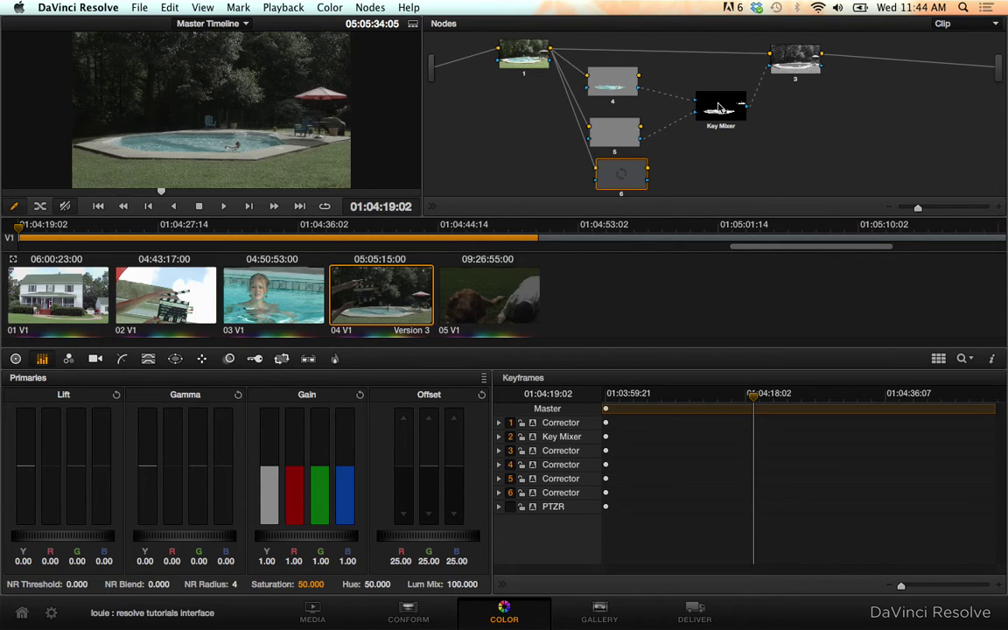
{"action": "left_click", "coordinate": [719, 108]}
{"action": "right_click", "coordinate": [722, 110]}
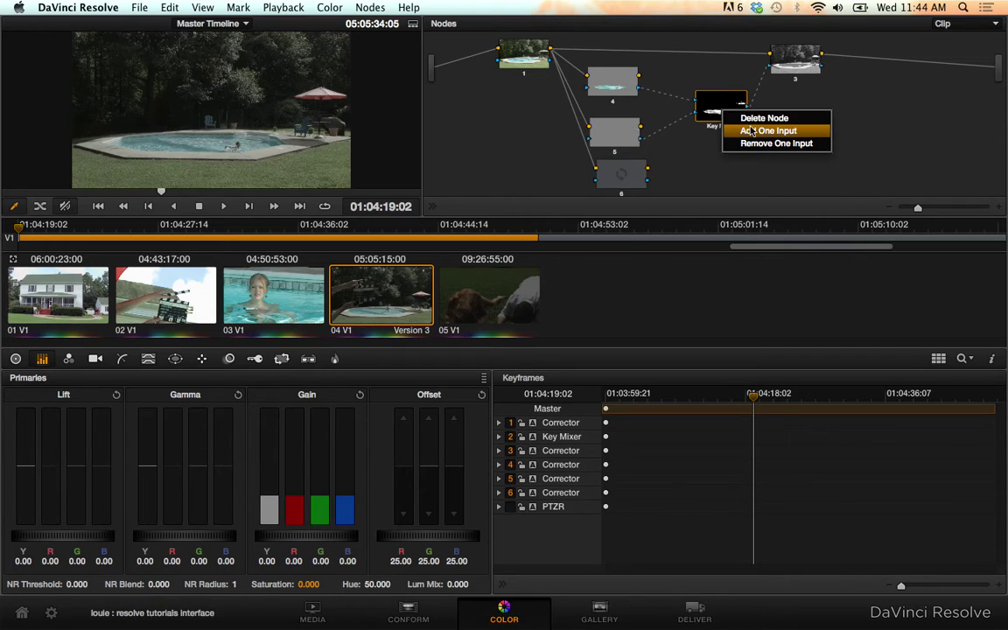
{"action": "left_click", "coordinate": [751, 131]}
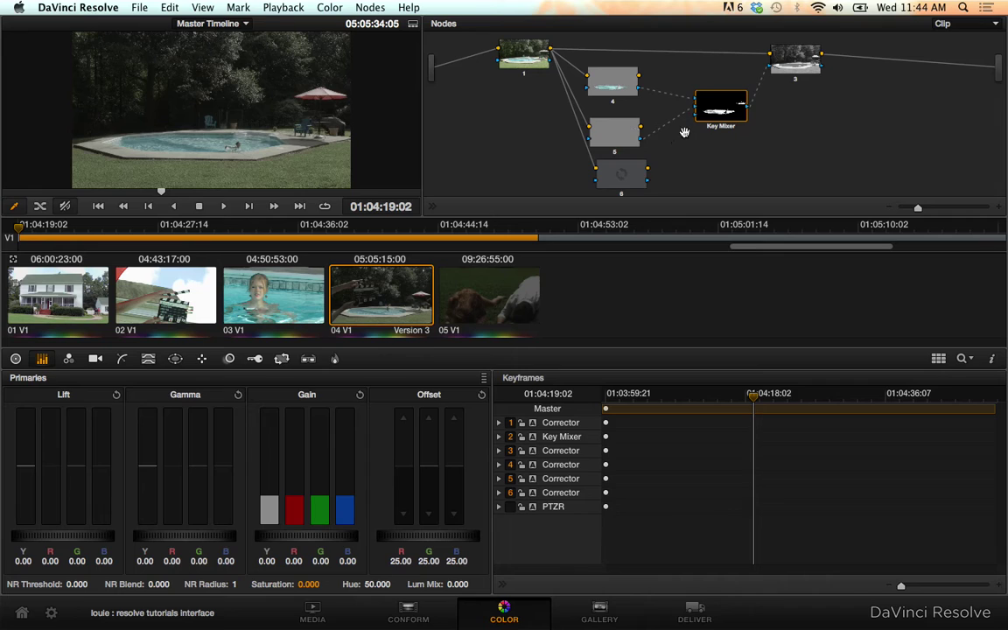
{"action": "left_click_drag", "start_coordinate": [647, 181], "coordinate": [696, 129]}
- Select node 6 for the grass key and inspect the lawn in the enlarged viewer
{"action": "left_click", "coordinate": [639, 176]}
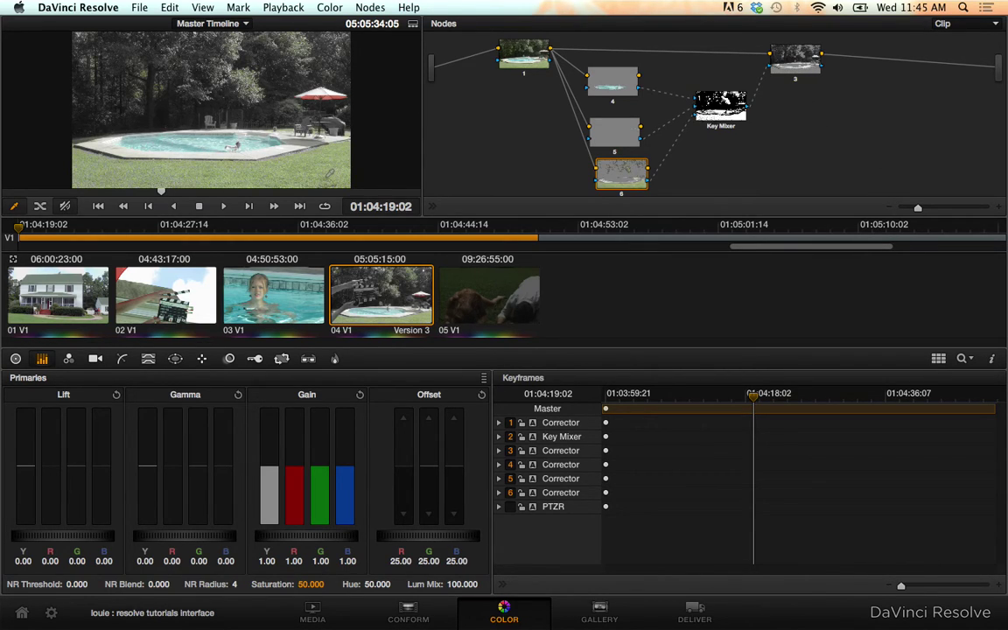
{"action": "key", "text": "alt+f"}
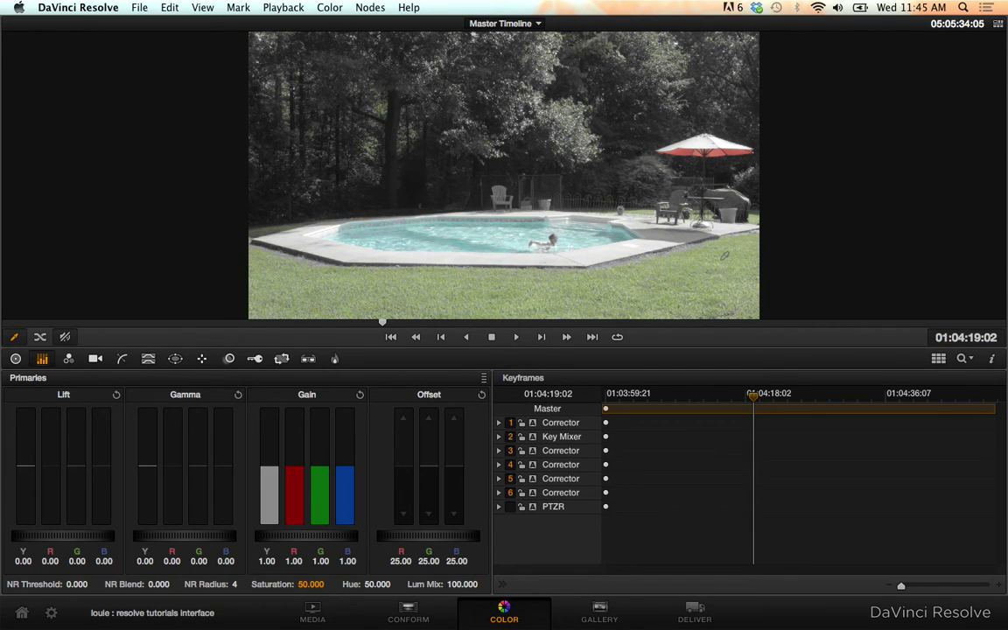
{"action": "key", "text": "alt+f"}
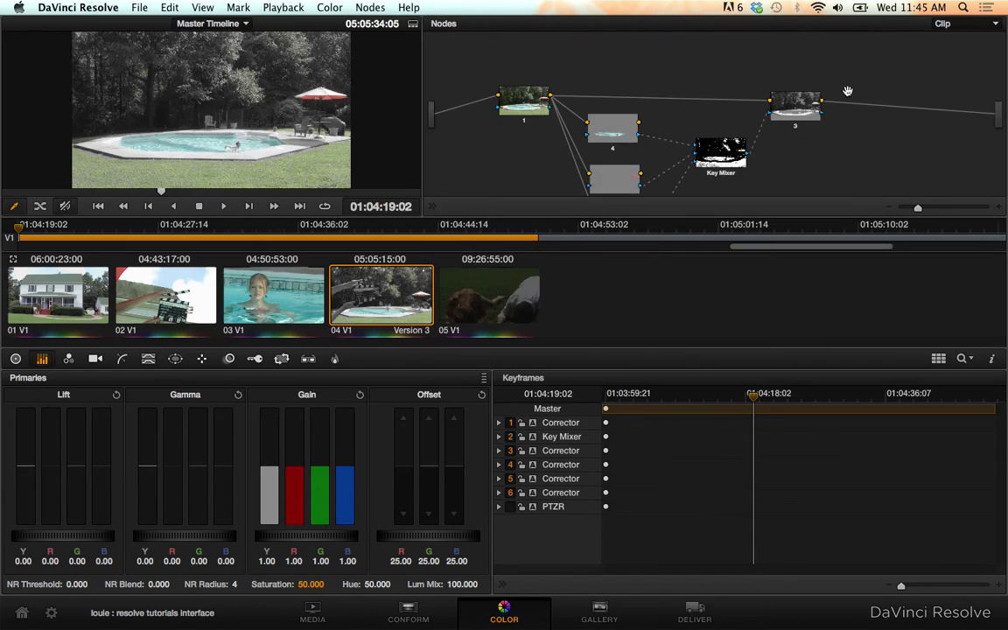
{"action": "key", "text": "alt+f"}
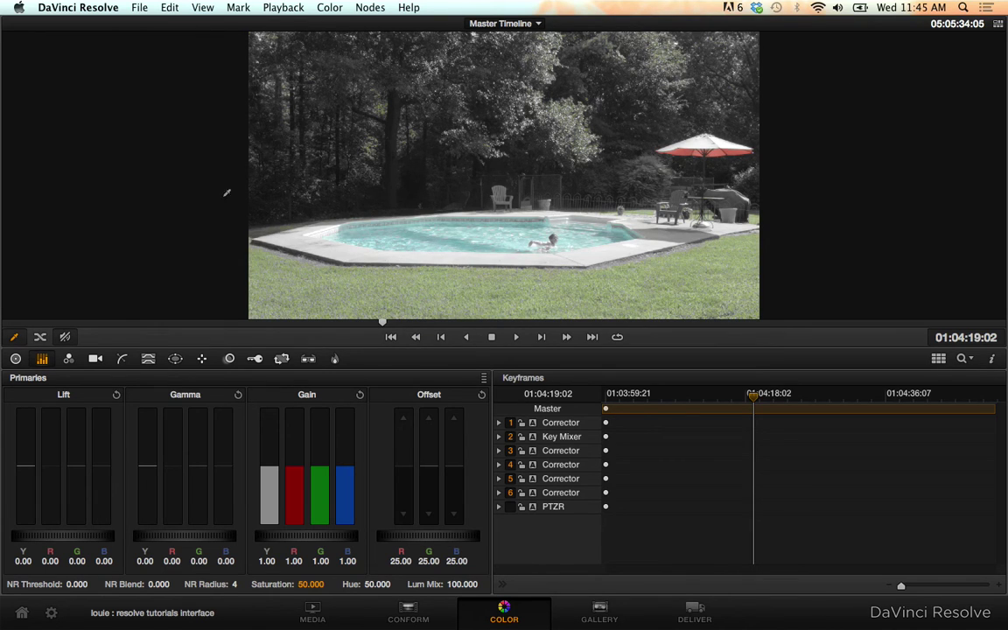